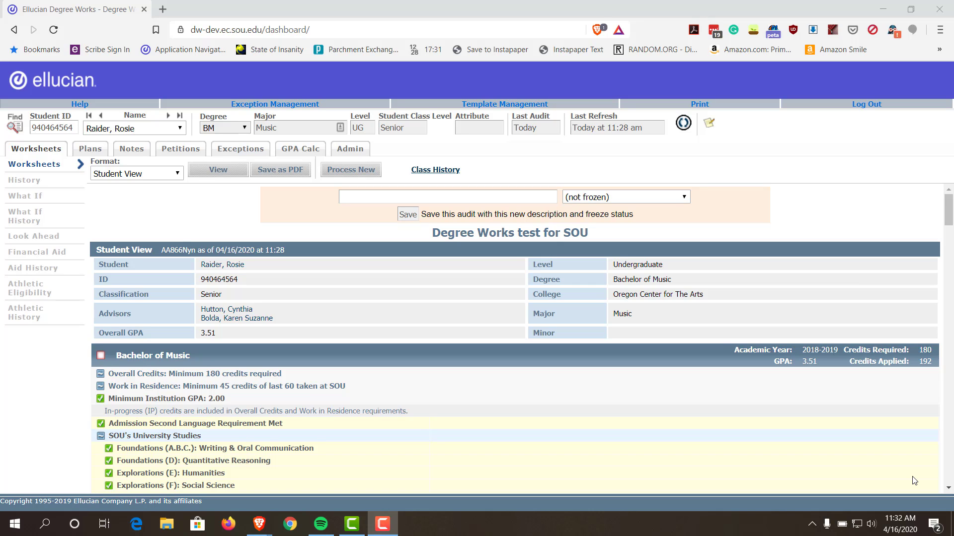
Open the student's Plans tab and create a new Blank Plan
{"action": "left_click", "coordinate": [78, 154]}
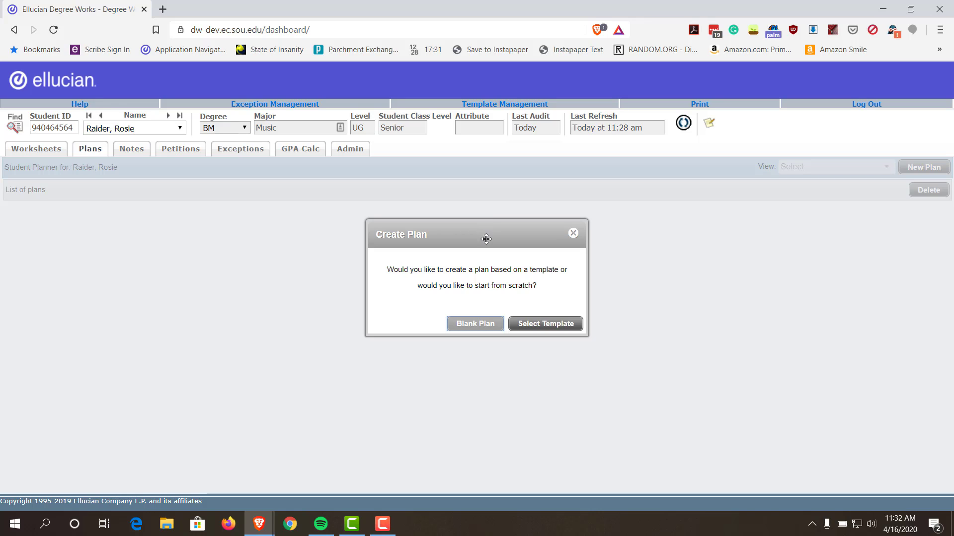
{"action": "left_click", "coordinate": [471, 325]}
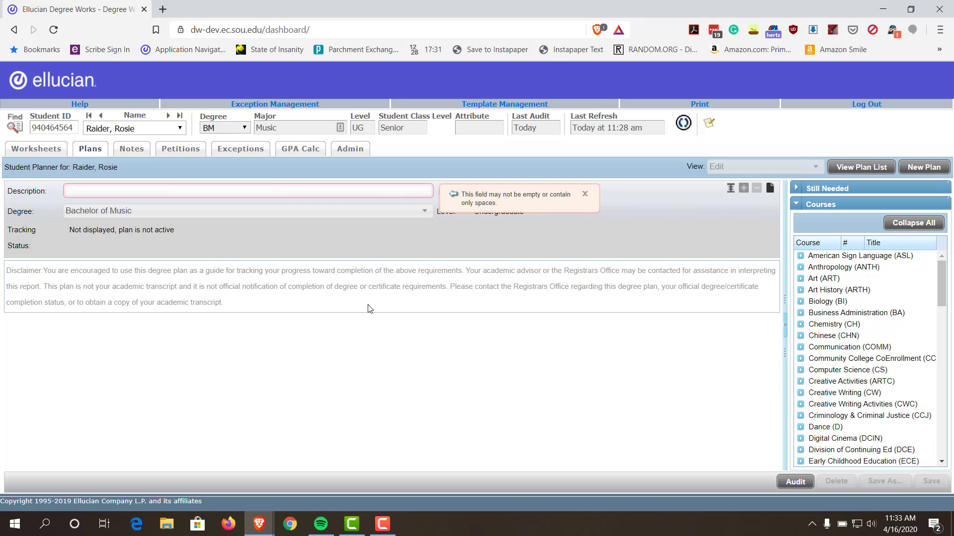
Enter 'Graduation Plan' as the plan description and save the plan
{"action": "left_click", "coordinate": [279, 189]}
{"action": "type", "text": "Graduation "}
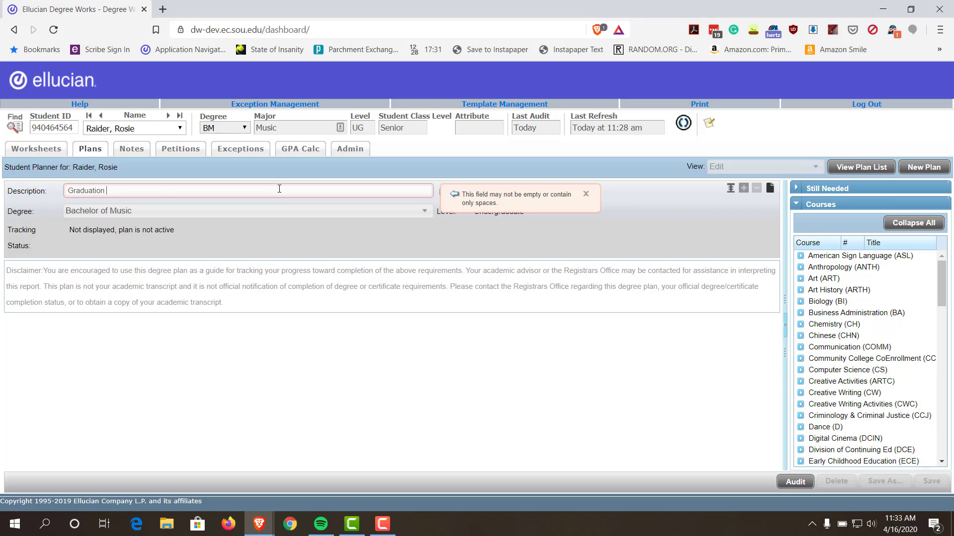
{"action": "type", "text": "Plan"}
{"action": "left_click", "coordinate": [631, 230]}
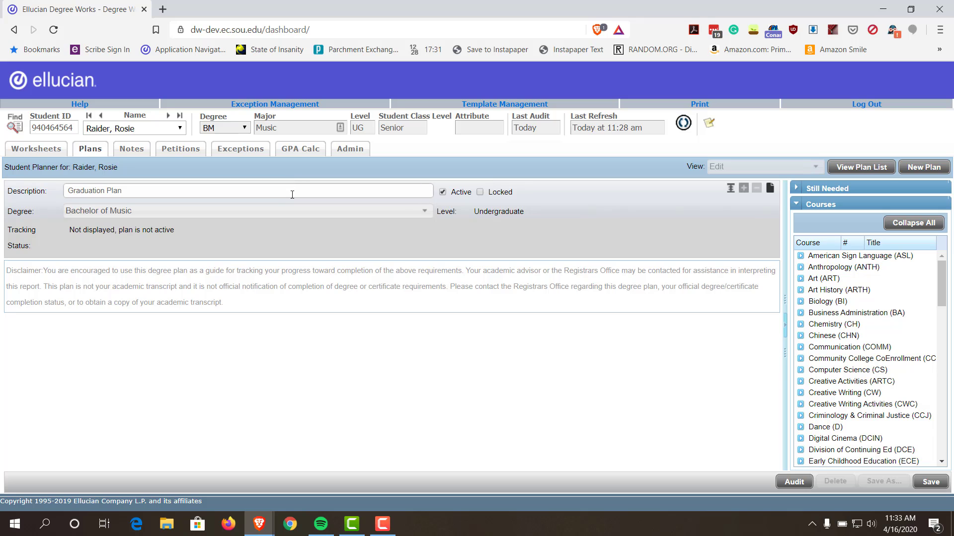
{"action": "left_click", "coordinate": [931, 482]}
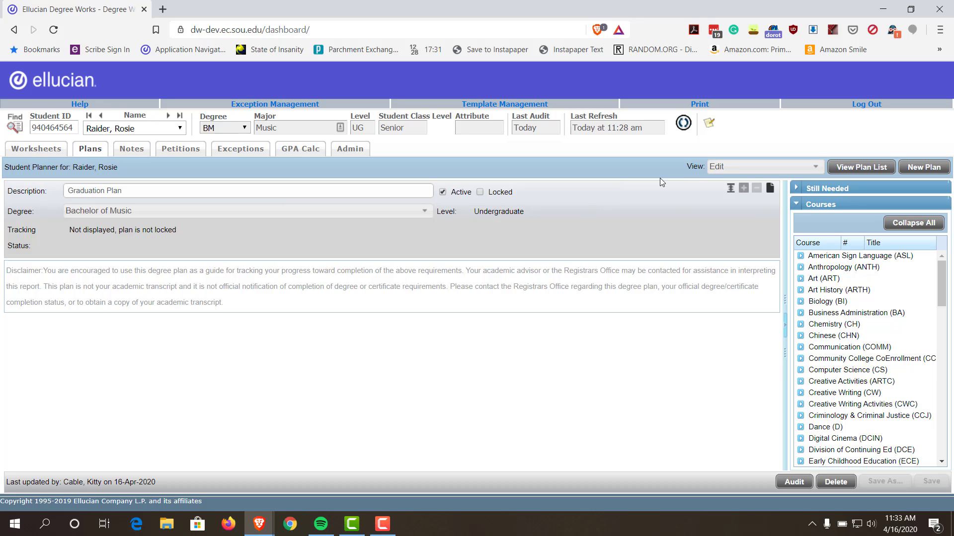
Add the Summer 2020, Fall 2020 and Winter 2021 terms to the plan
{"action": "left_click", "coordinate": [744, 190]}
{"action": "left_click", "coordinate": [743, 190]}
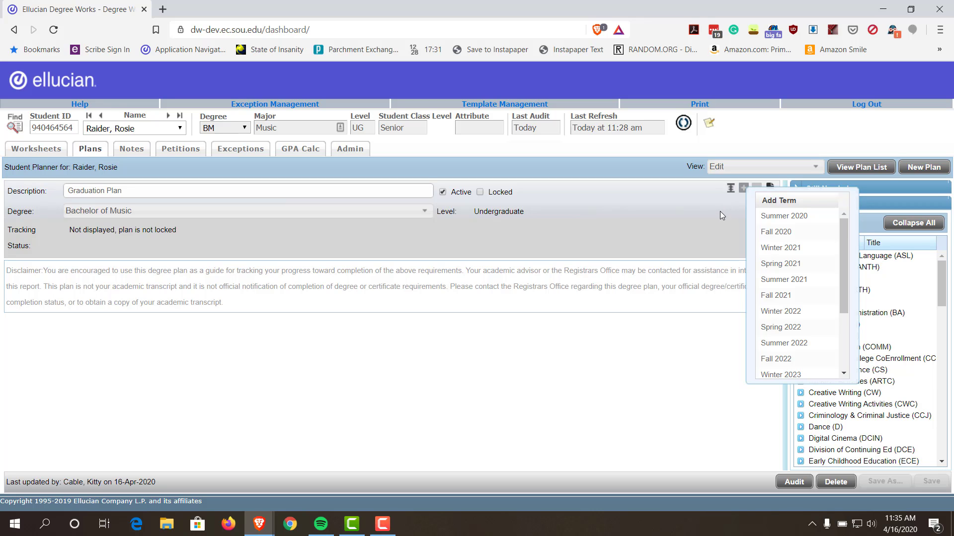
{"action": "left_click", "coordinate": [773, 220]}
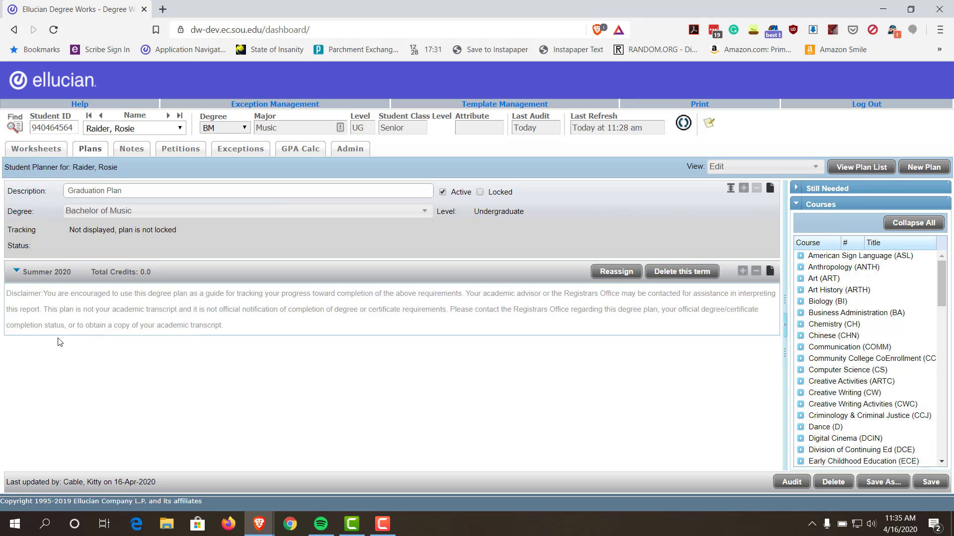
{"action": "left_click", "coordinate": [744, 189]}
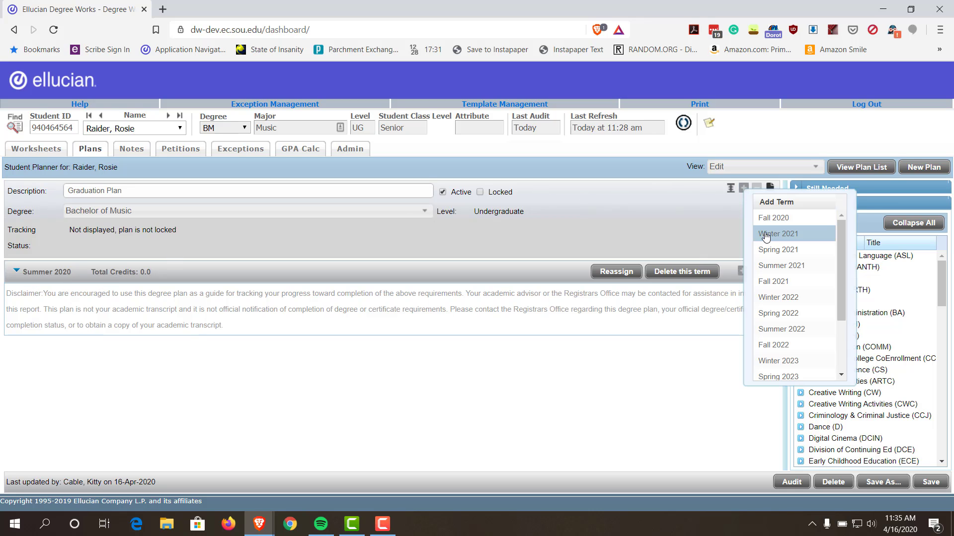
{"action": "left_click", "coordinate": [764, 226]}
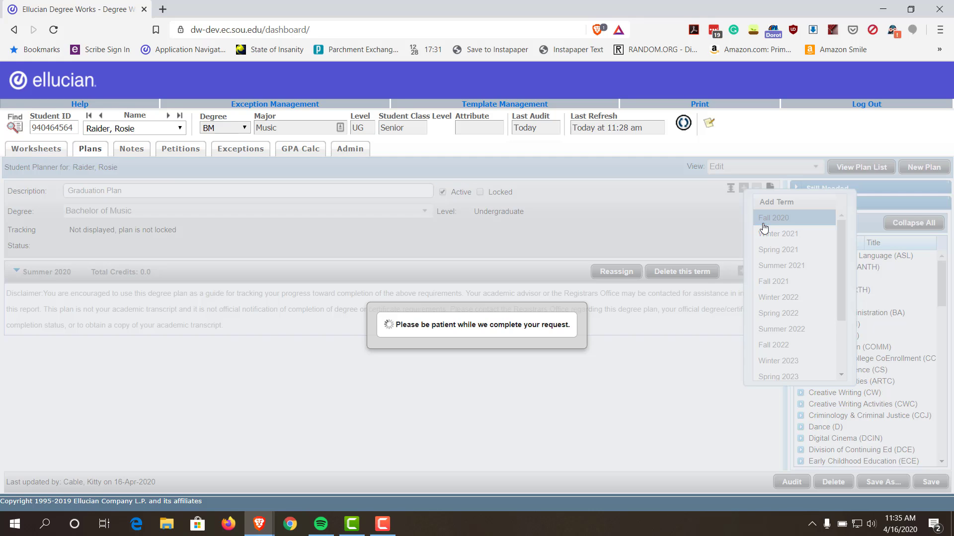
{"action": "left_click", "coordinate": [744, 188]}
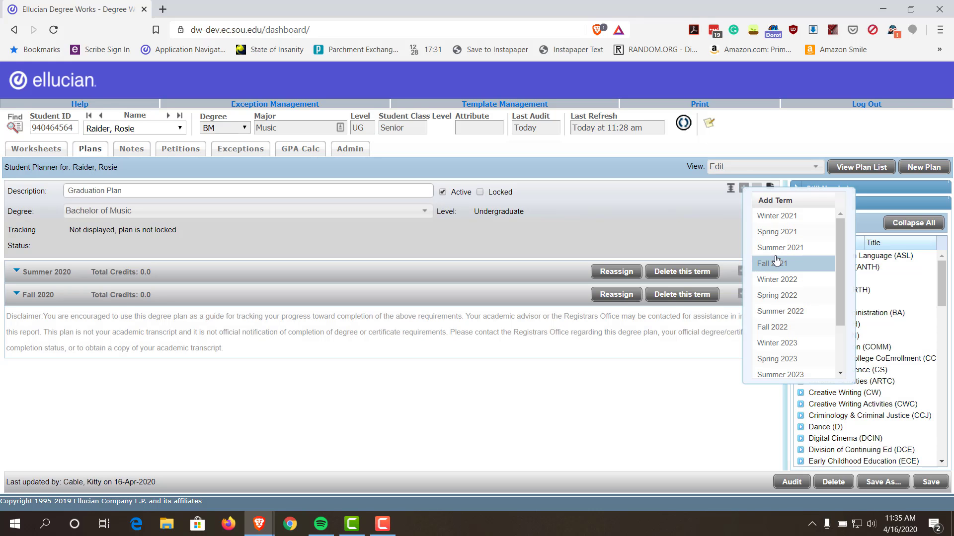
{"action": "left_click", "coordinate": [776, 217]}
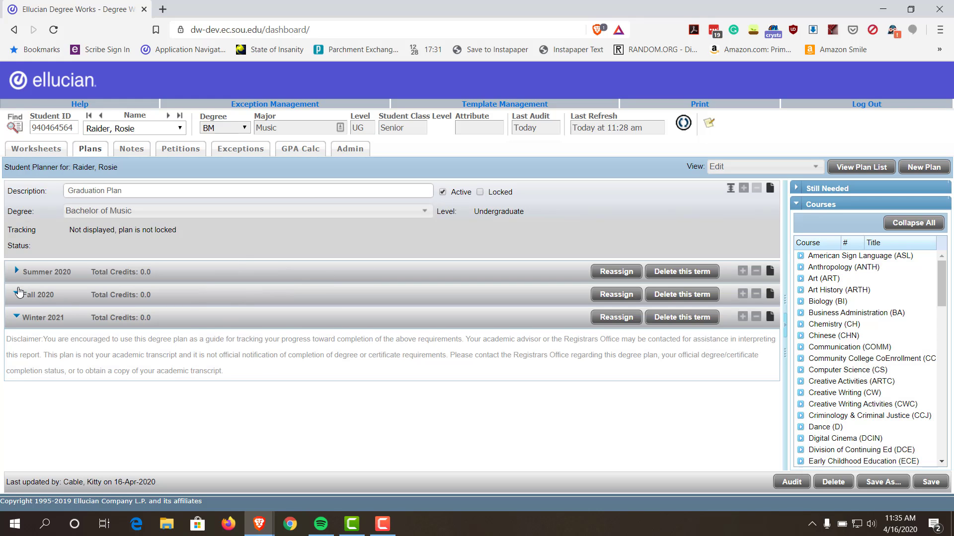
Drag MUS 331 and MUS 335 from Music Education Conc into Summer 2020, then refresh
{"action": "left_click", "coordinate": [16, 272]}
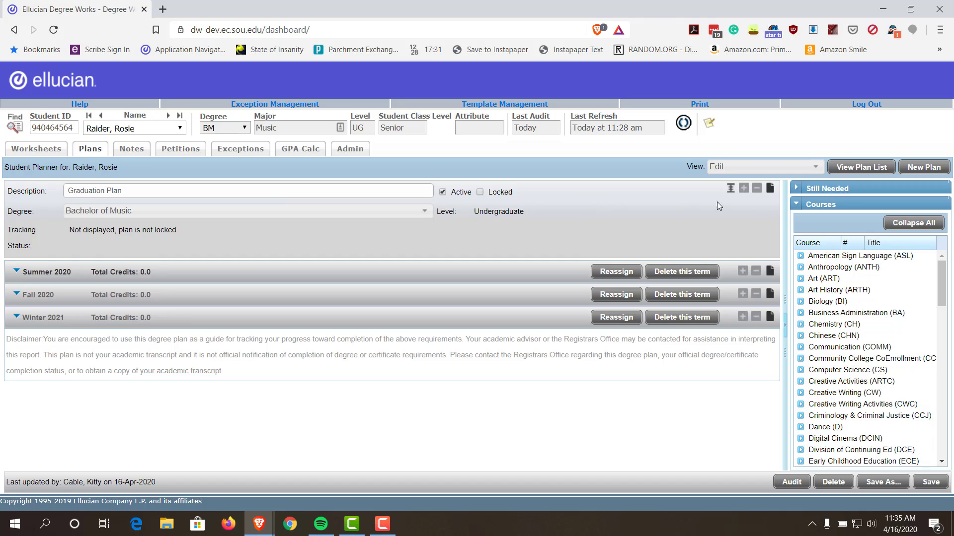
{"action": "left_click", "coordinate": [829, 188]}
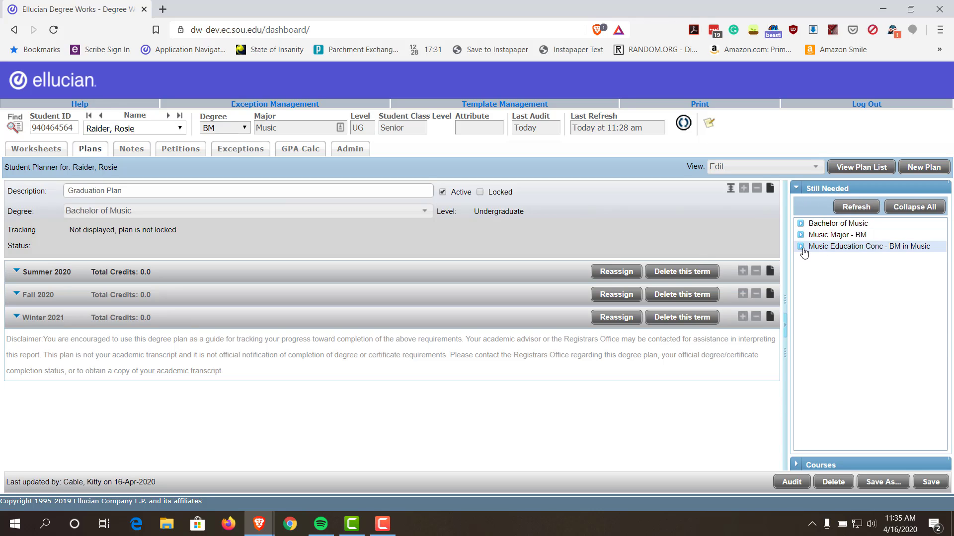
{"action": "left_click", "coordinate": [801, 246]}
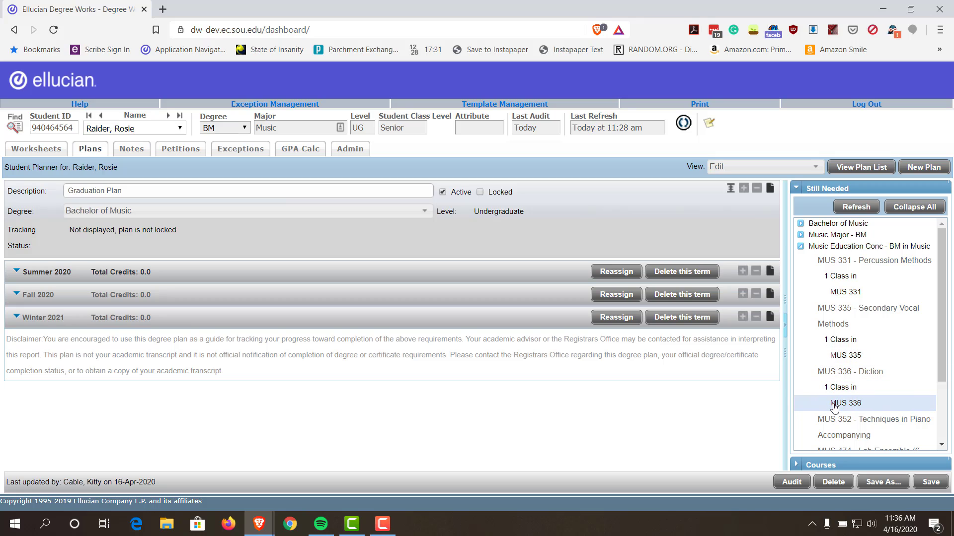
{"action": "mouse_move", "coordinate": [845, 404]}
{"action": "scroll", "coordinate": [834, 408], "scroll_direction": "down", "scroll_amount": 3}
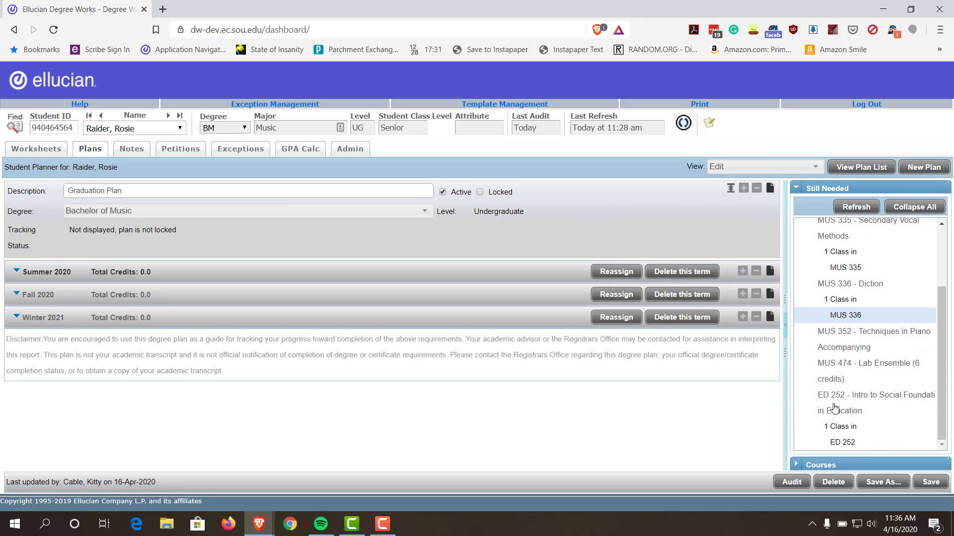
{"action": "scroll", "coordinate": [834, 305], "scroll_direction": "up", "scroll_amount": 3}
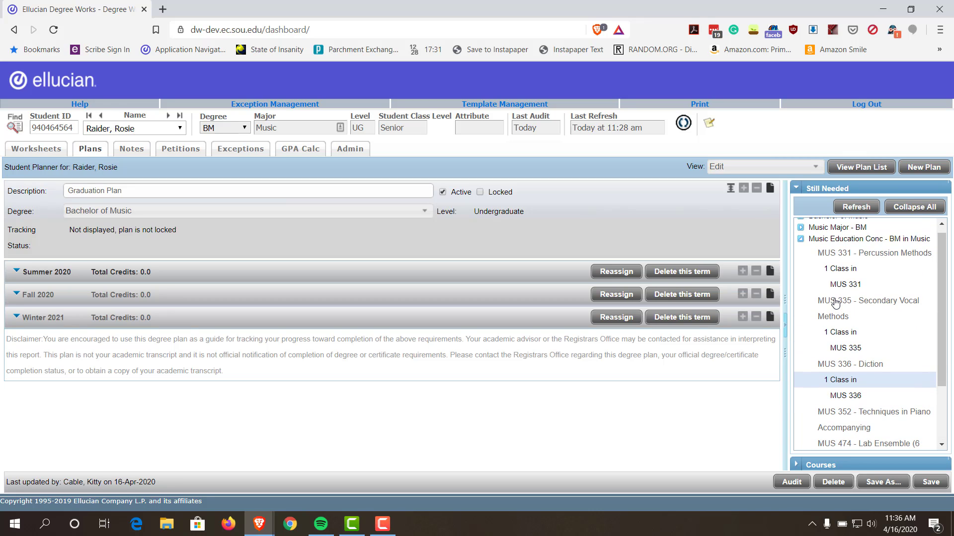
{"action": "mouse_move", "coordinate": [845, 284]}
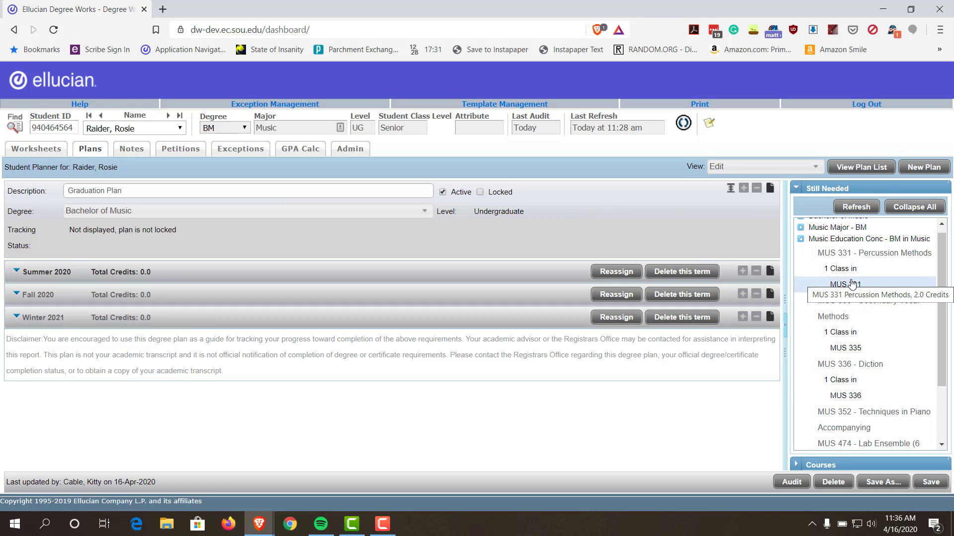
{"action": "mouse_move", "coordinate": [851, 284]}
{"action": "left_mouse_down"}
{"action": "mouse_move", "coordinate": [277, 303]}
{"action": "mouse_move", "coordinate": [123, 300]}
{"action": "mouse_move", "coordinate": [97, 275]}
{"action": "left_mouse_up"}
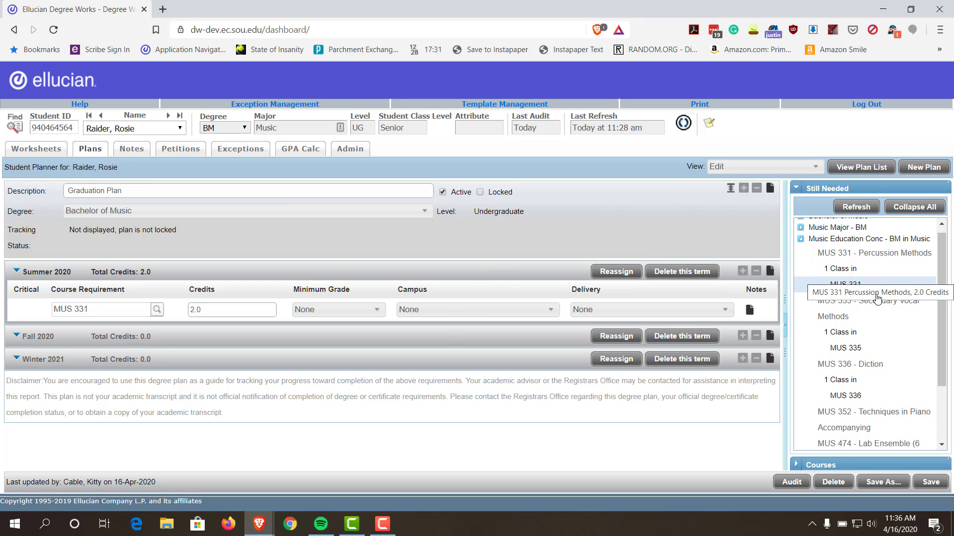
{"action": "left_click_drag", "start_coordinate": [844, 358], "coordinate": [86, 273]}
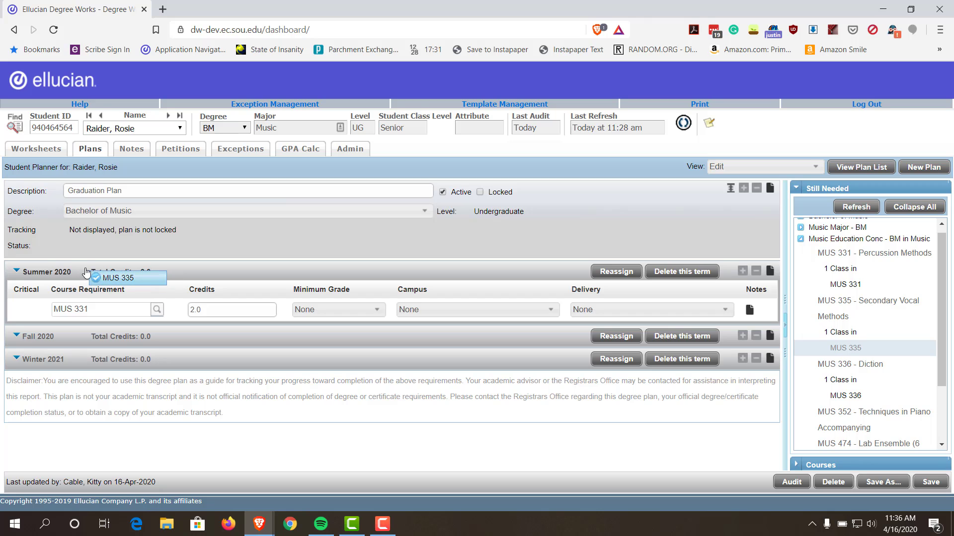
{"action": "left_click_drag", "start_coordinate": [86, 272], "coordinate": [86, 273]}
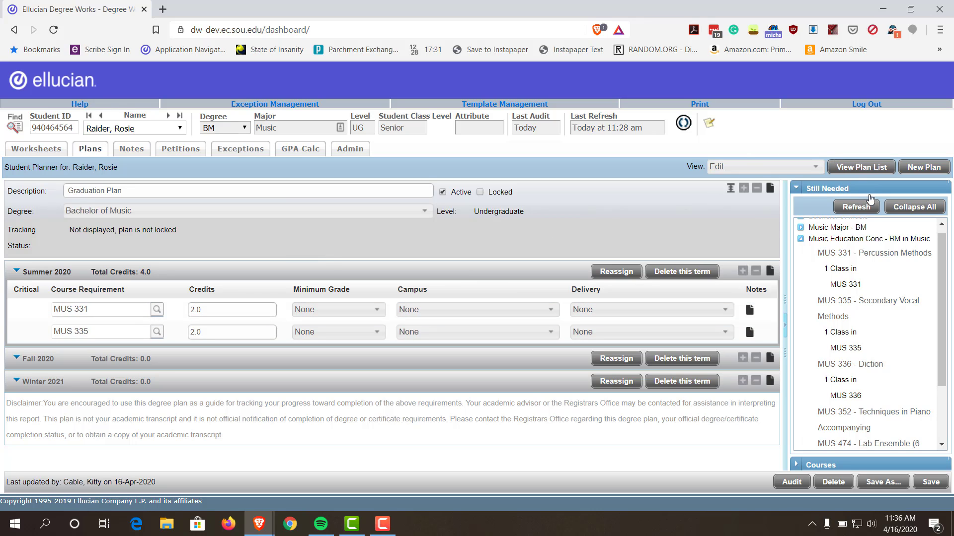
{"action": "left_click", "coordinate": [863, 207]}
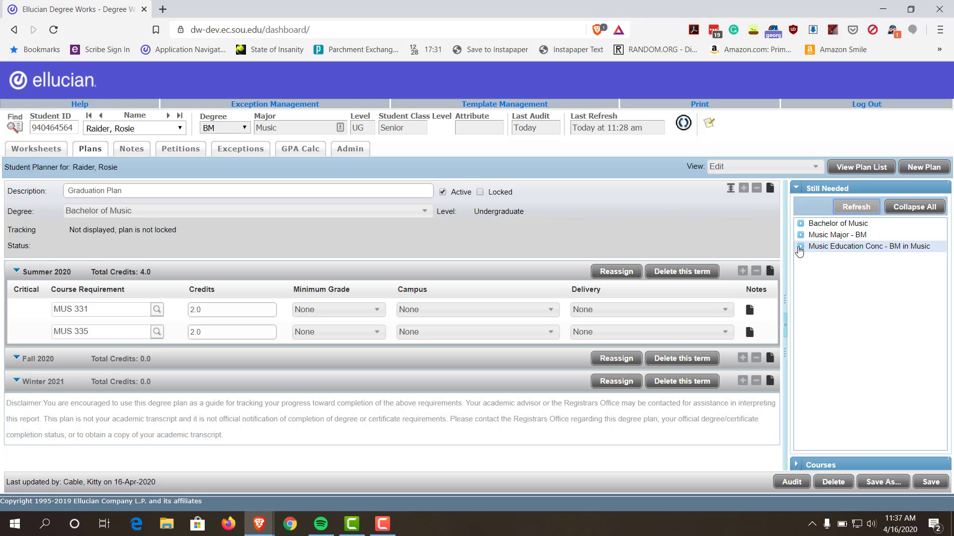
Add a course row to Summer 2020 and enter MUS 400 at 2.0 credits
{"action": "left_click", "coordinate": [800, 246]}
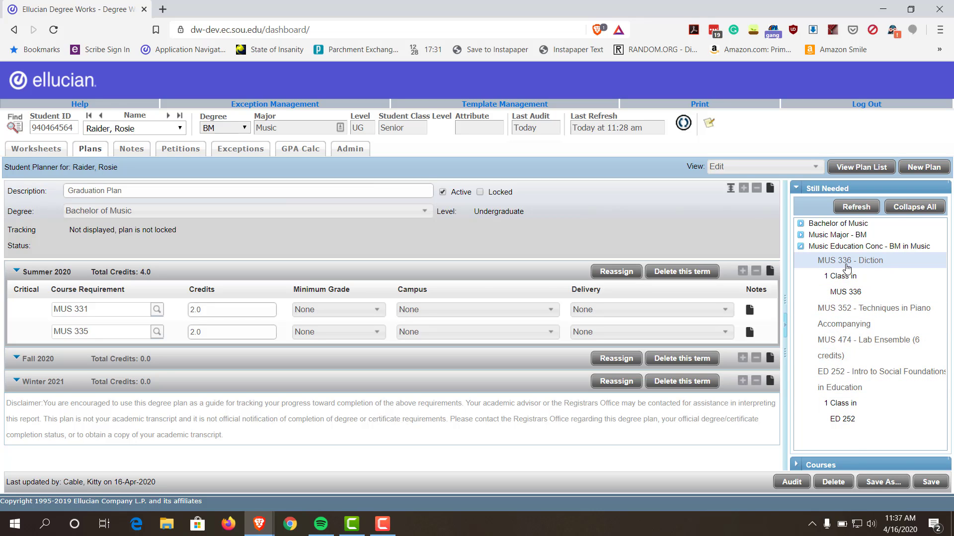
{"action": "left_click", "coordinate": [743, 273]}
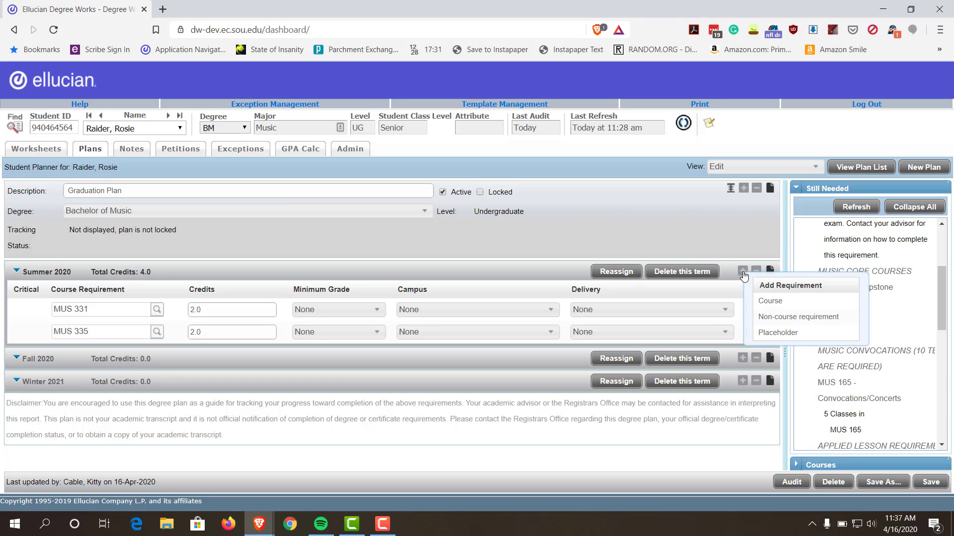
{"action": "left_click", "coordinate": [768, 301]}
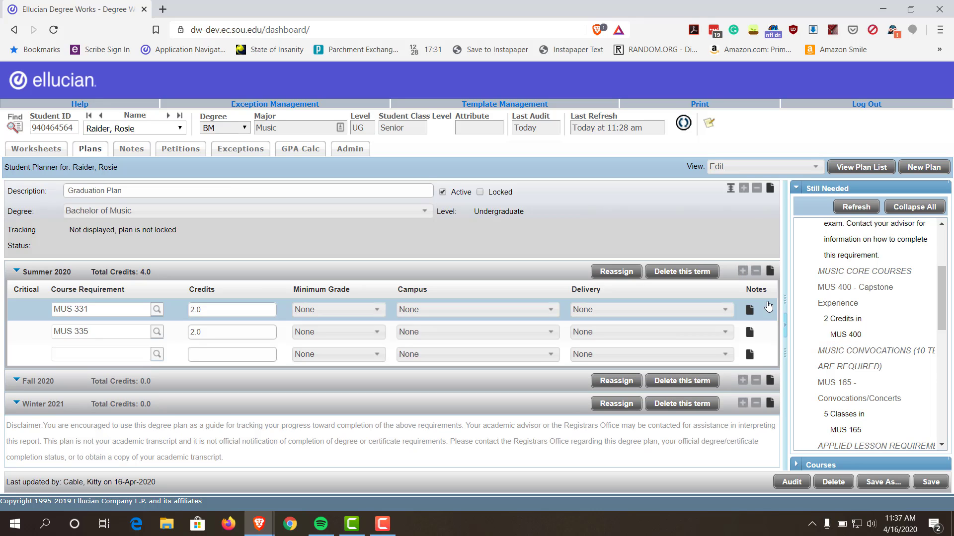
{"action": "left_click", "coordinate": [140, 352]}
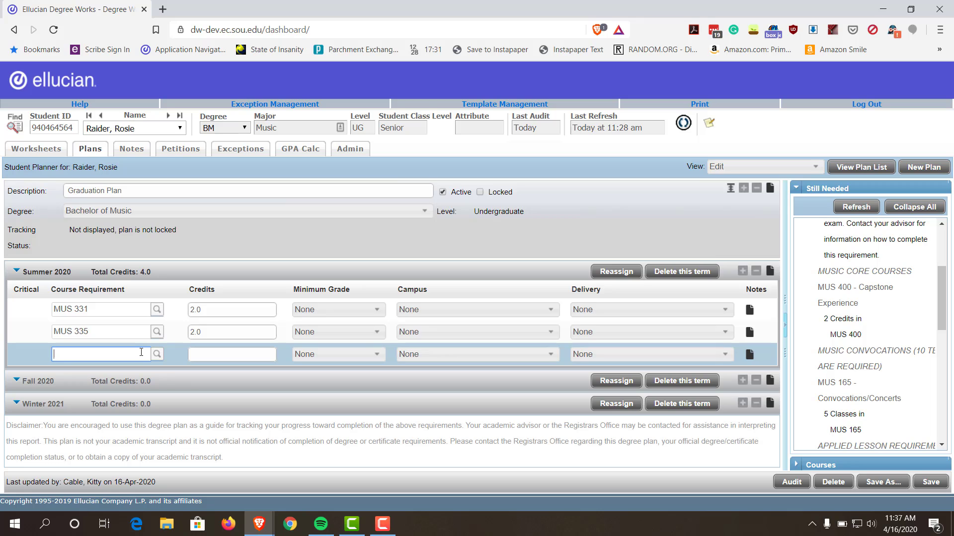
{"action": "type", "text": "MUS "}
{"action": "type", "text": "400"}
{"action": "key", "text": "Tab"}
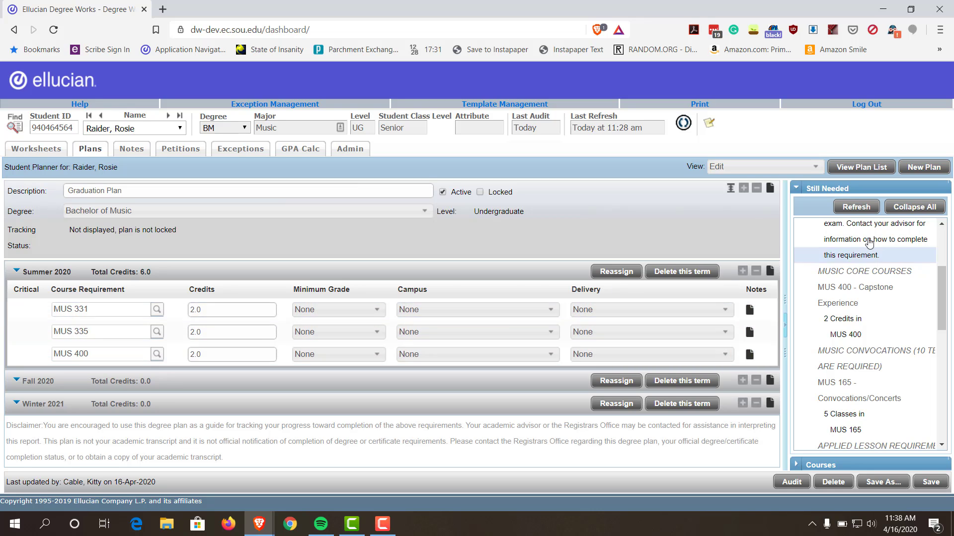
Drag MUS 222 Music Theory 5 from the Music (MUS) courses into Fall 2020
{"action": "left_click", "coordinate": [837, 466]}
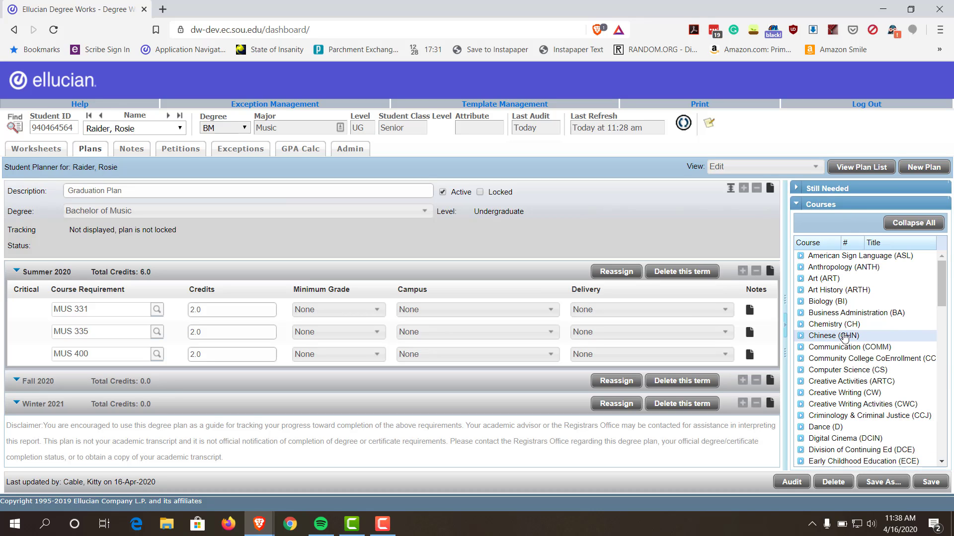
{"action": "scroll", "coordinate": [838, 347], "scroll_direction": "down", "scroll_amount": 2}
{"action": "scroll", "coordinate": [833, 358], "scroll_direction": "down", "scroll_amount": 3}
{"action": "scroll", "coordinate": [825, 368], "scroll_direction": "down", "scroll_amount": 4}
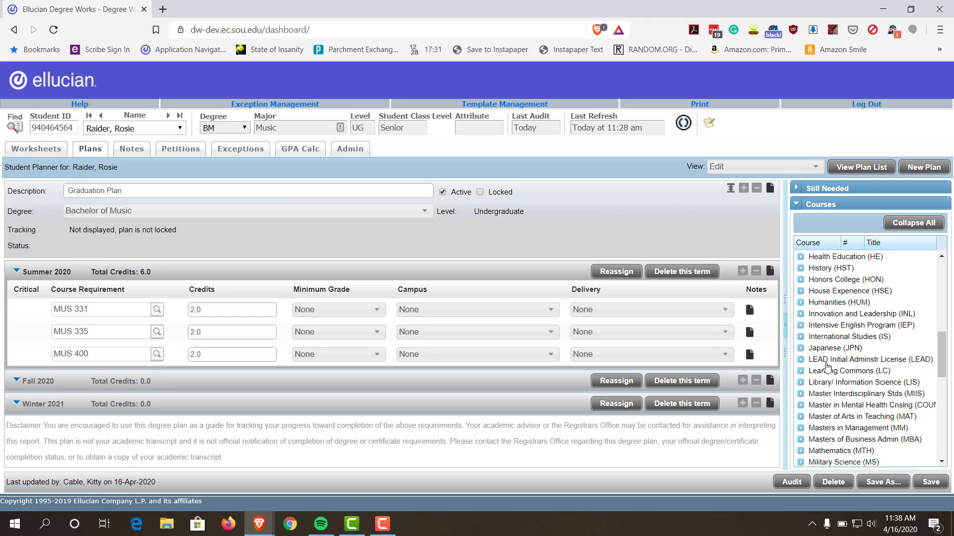
{"action": "scroll", "coordinate": [826, 367], "scroll_direction": "down", "scroll_amount": 1}
{"action": "scroll", "coordinate": [826, 366], "scroll_direction": "down", "scroll_amount": 3}
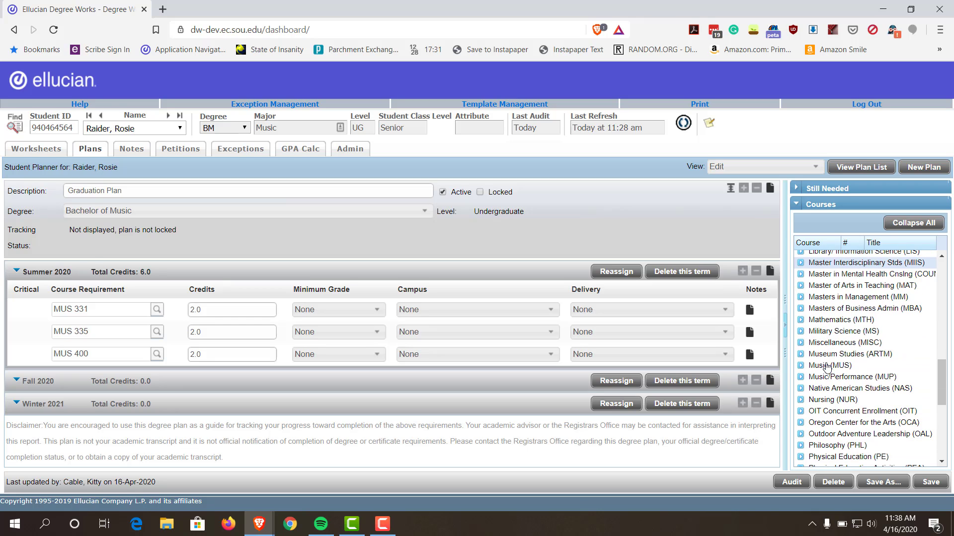
{"action": "left_click", "coordinate": [800, 367]}
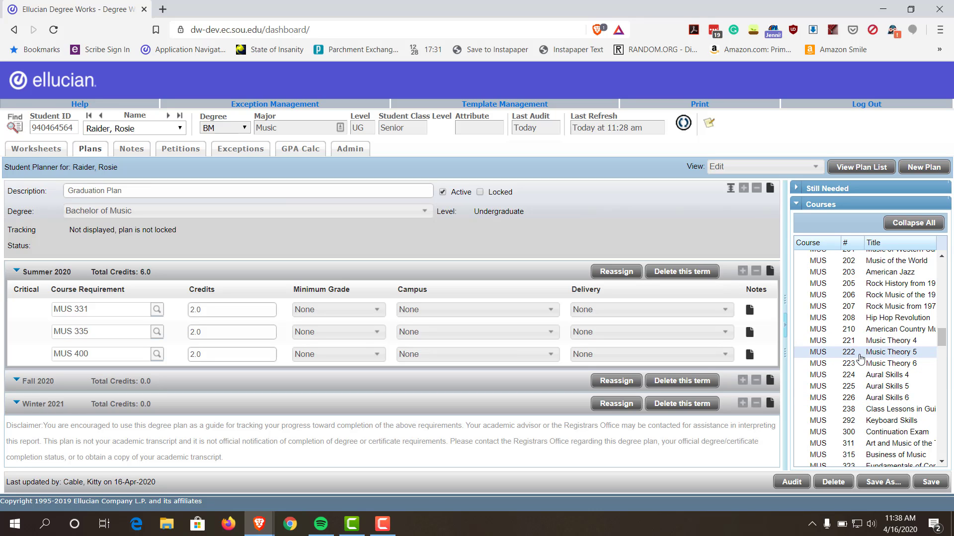
{"action": "mouse_move", "coordinate": [861, 358]}
{"action": "left_mouse_down"}
{"action": "mouse_move", "coordinate": [252, 399]}
{"action": "mouse_move", "coordinate": [249, 382]}
{"action": "left_mouse_up"}
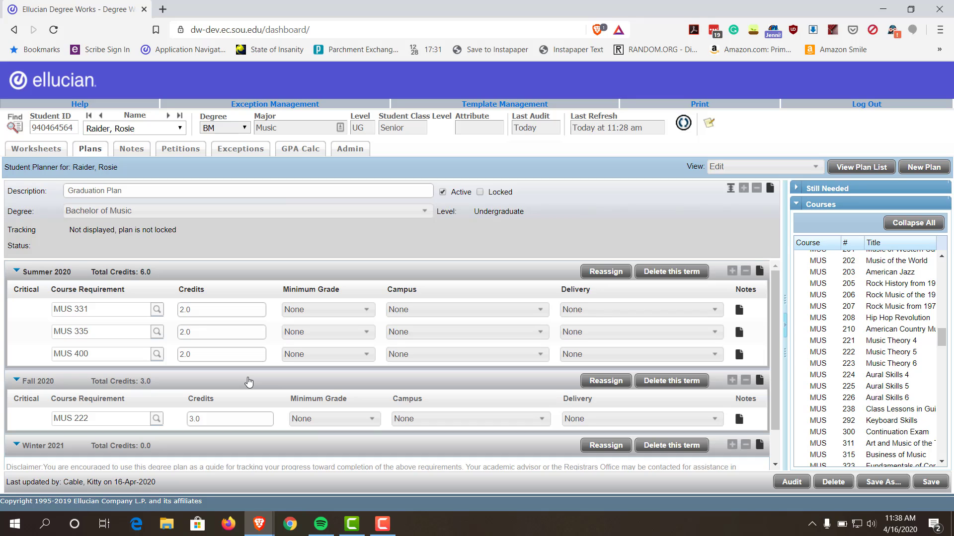
Add a Piano Proficiency Exam non-course requirement to Fall 2020
{"action": "left_click", "coordinate": [733, 381]}
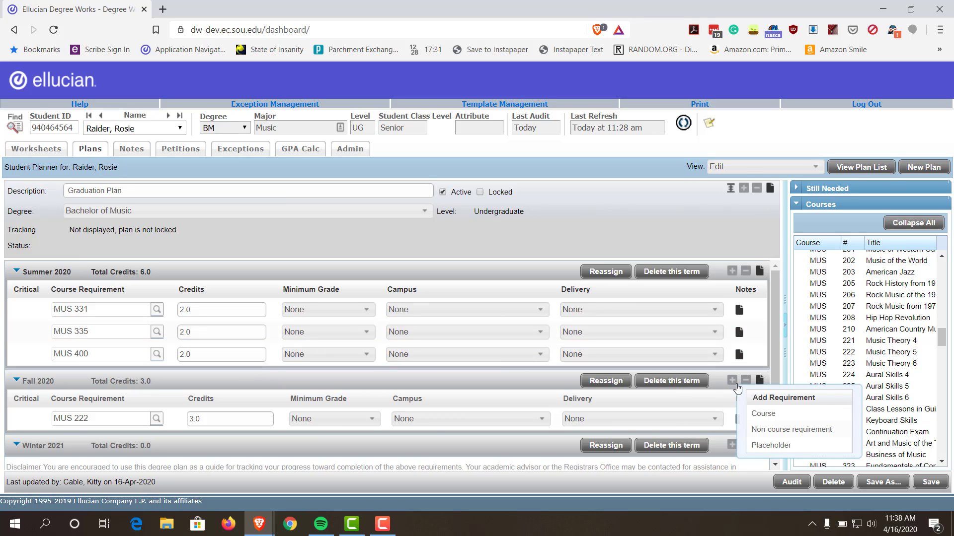
{"action": "left_click", "coordinate": [766, 431]}
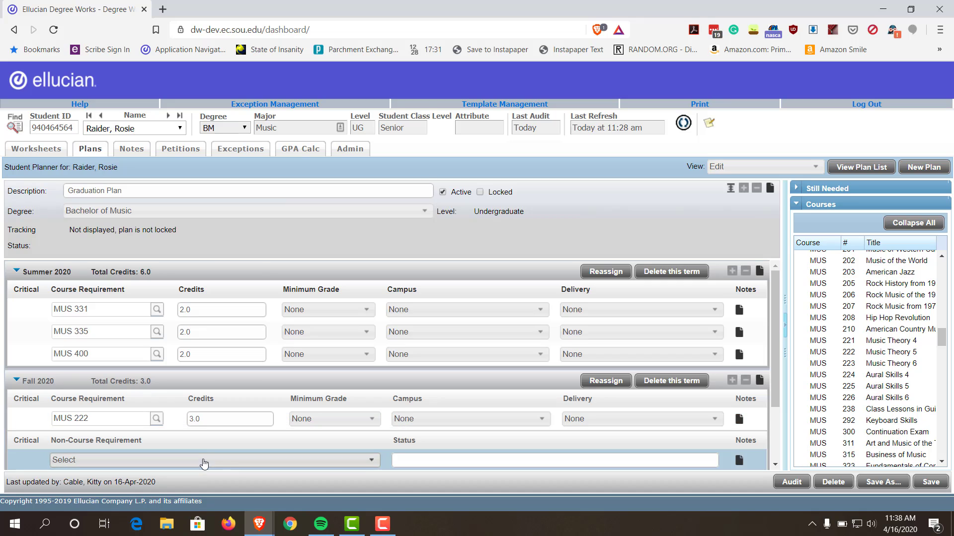
{"action": "left_click", "coordinate": [203, 462]}
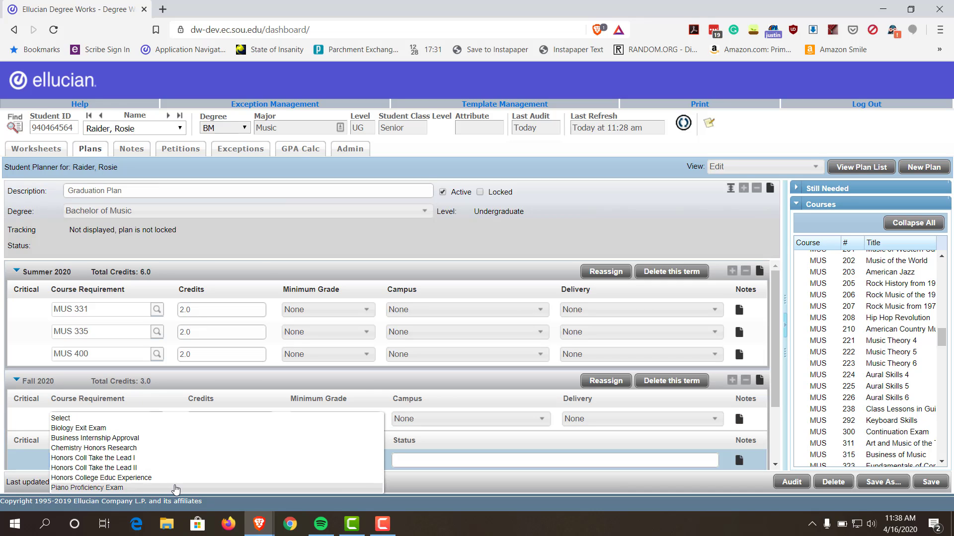
{"action": "left_click", "coordinate": [177, 488]}
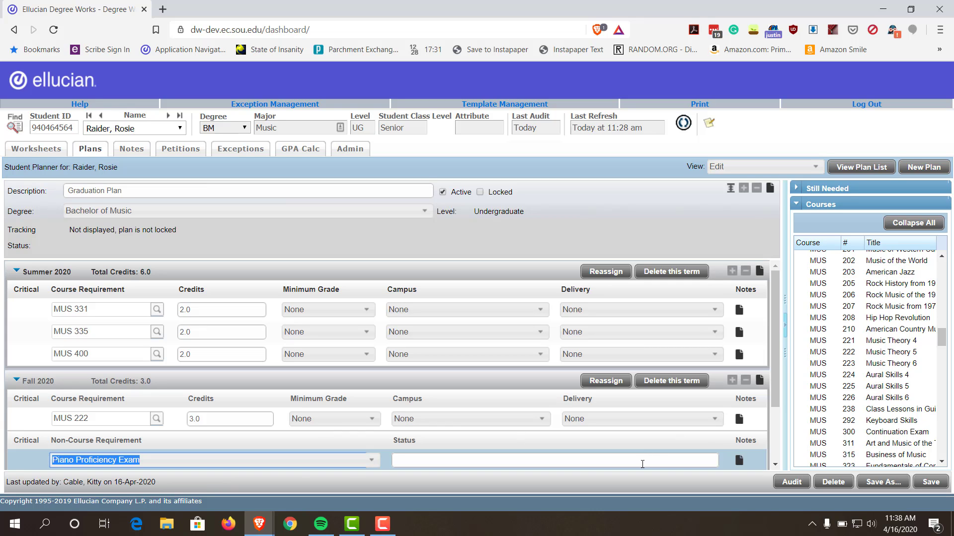
Add a Comment placeholder to Fall 2020 about planning to pass Piano Proficiency
{"action": "left_click", "coordinate": [733, 381]}
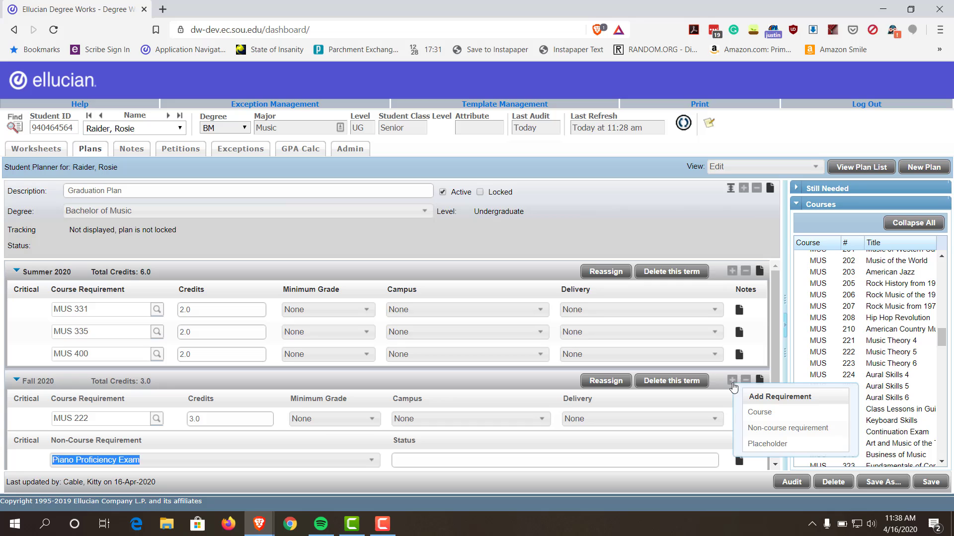
{"action": "left_click", "coordinate": [776, 446]}
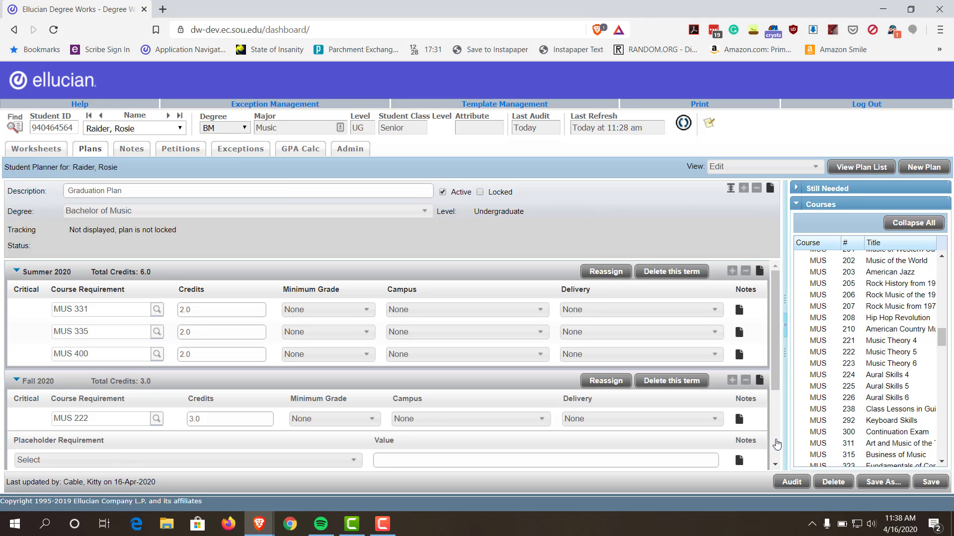
{"action": "left_click", "coordinate": [351, 461]}
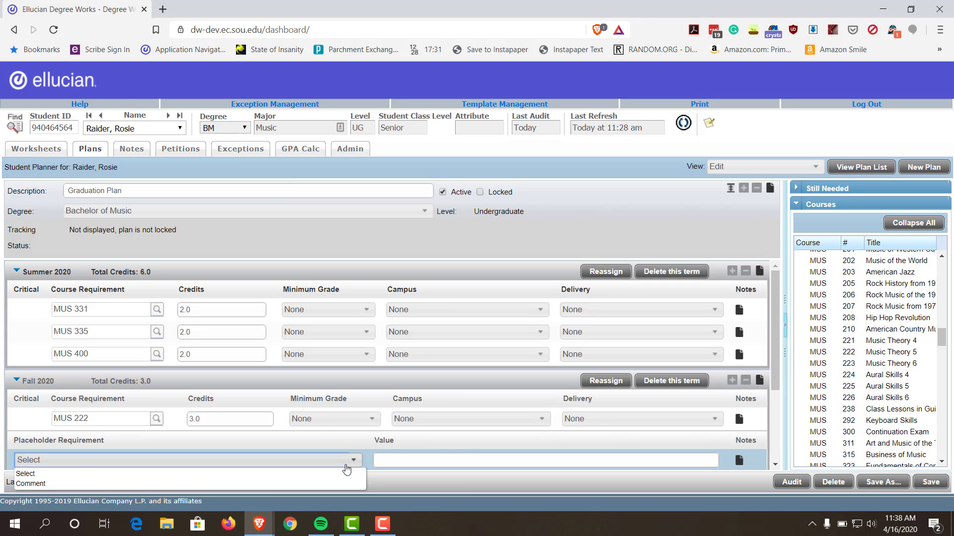
{"action": "left_click", "coordinate": [328, 484]}
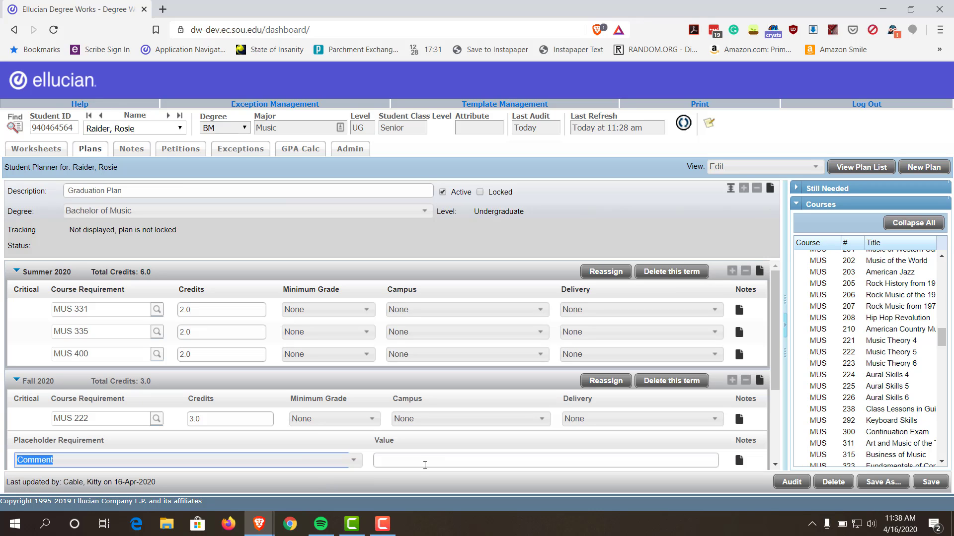
{"action": "left_click", "coordinate": [433, 461]}
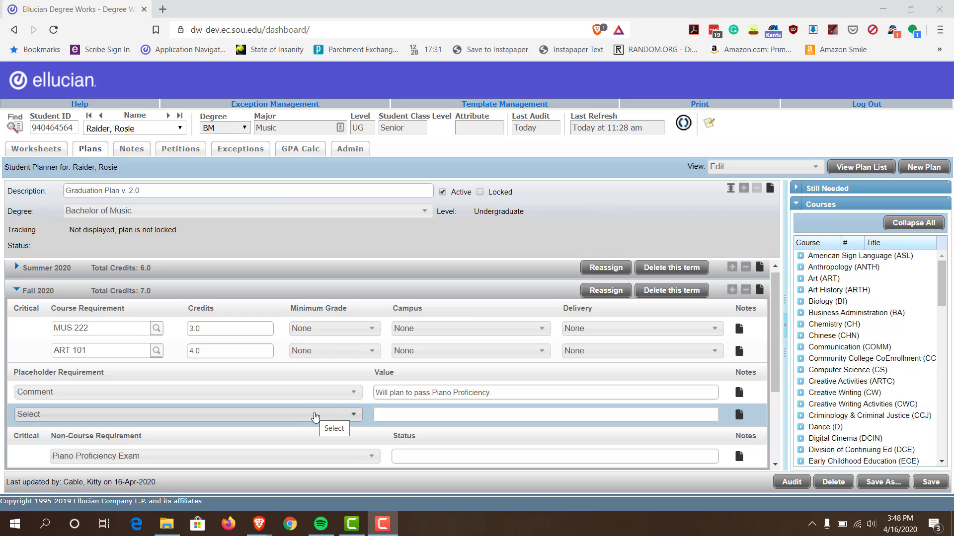
{"action": "left_click", "coordinate": [315, 417]}
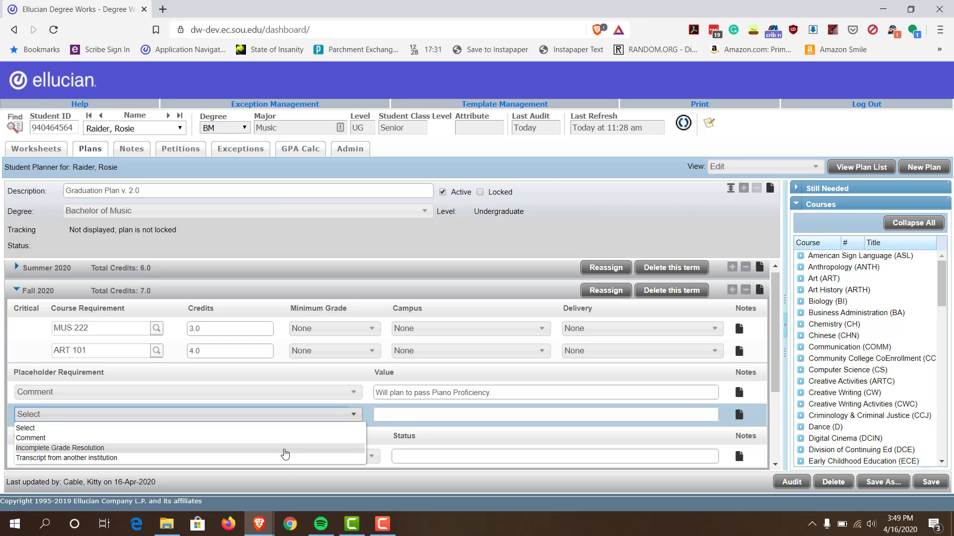
Make the new Fall 2020 placeholder Incomplete Grade Resolution and save a sample note on it
{"action": "left_click", "coordinate": [285, 449]}
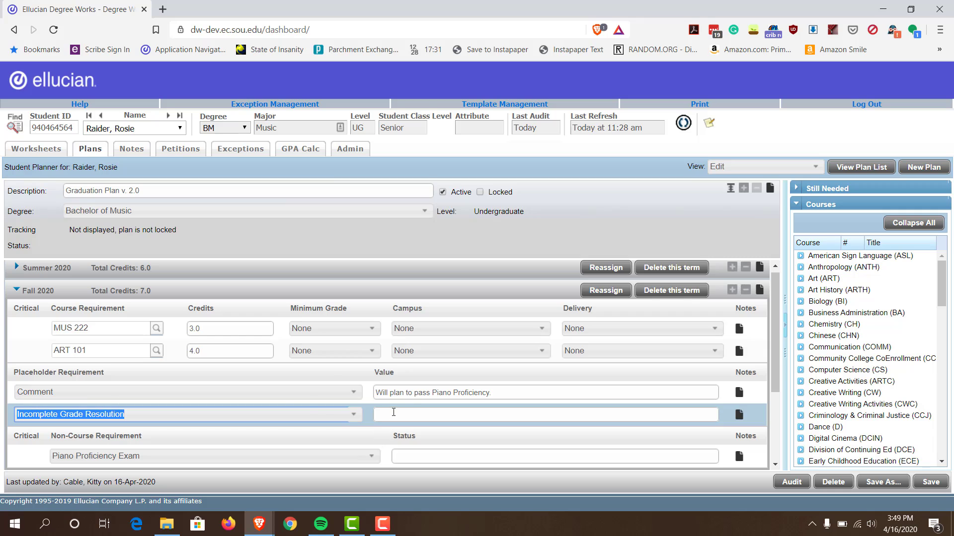
{"action": "left_click", "coordinate": [394, 412]}
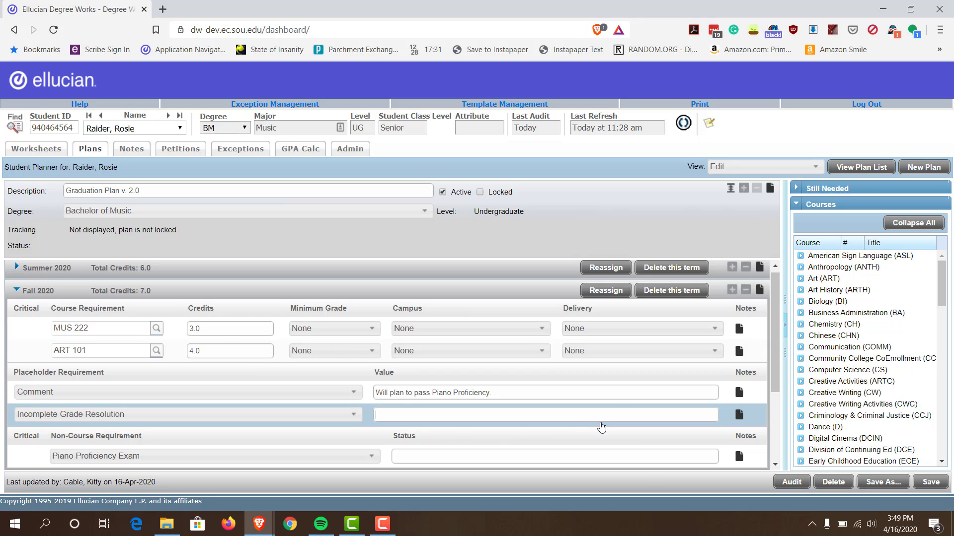
{"action": "left_click", "coordinate": [740, 415]}
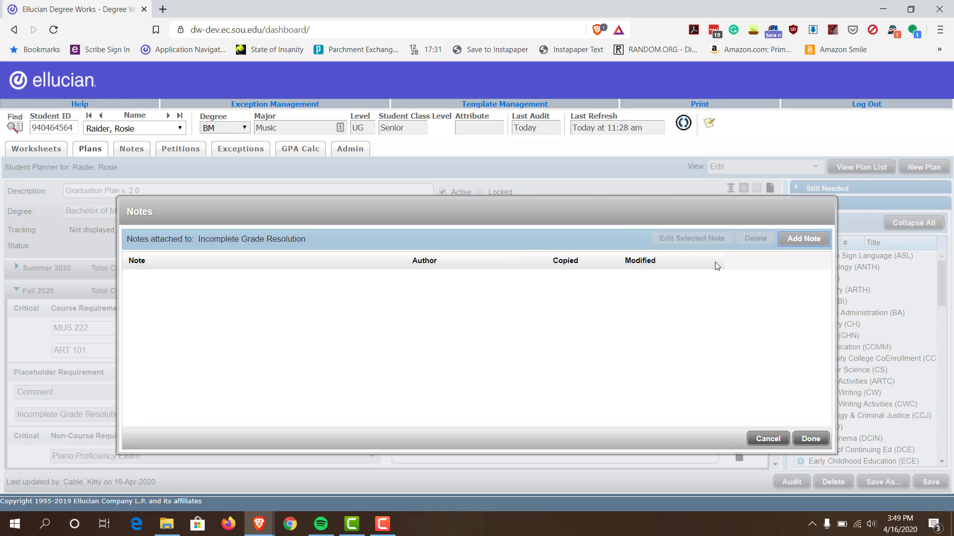
{"action": "left_click", "coordinate": [802, 239]}
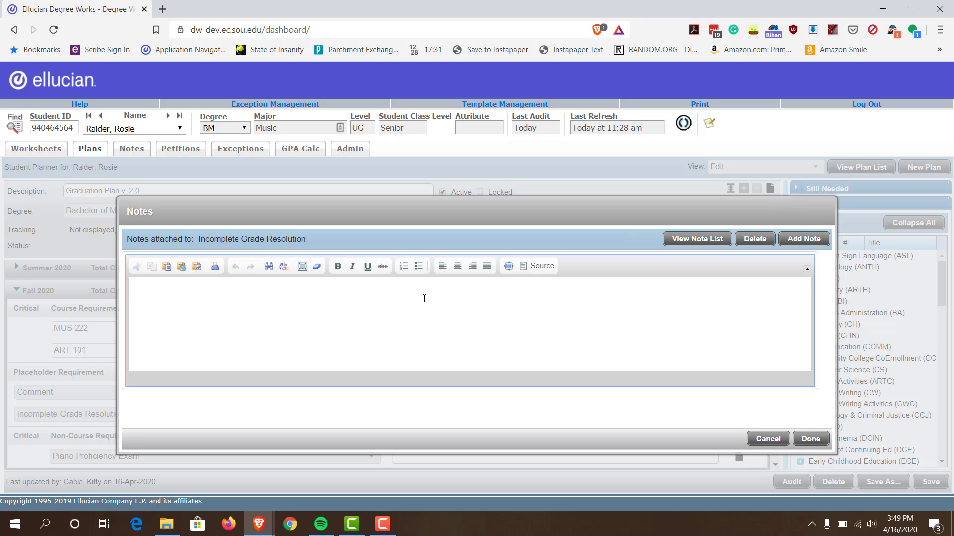
{"action": "type", "text": "the quick brown fox jumped..."}
{"action": "left_click", "coordinate": [811, 442]}
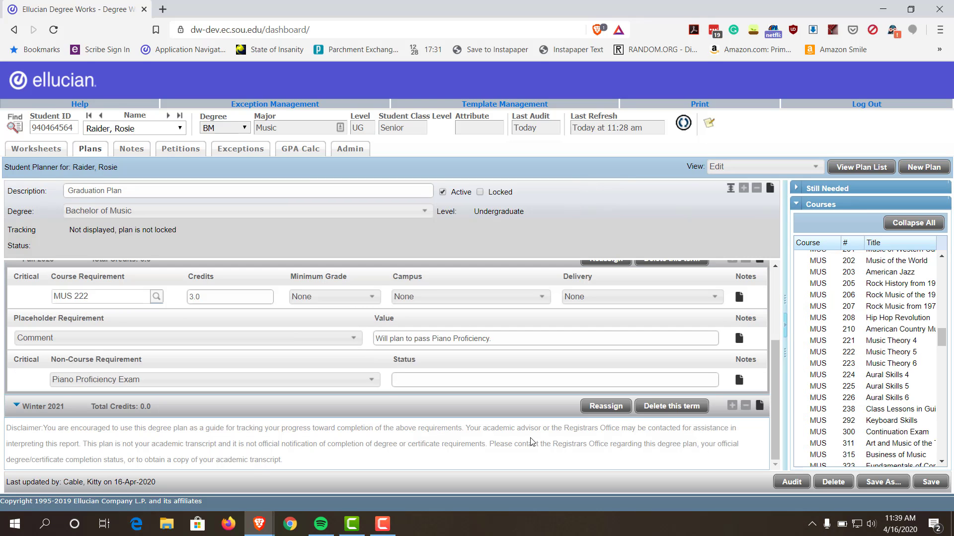
{"action": "scroll", "coordinate": [530, 441], "scroll_direction": "up", "scroll_amount": 1}
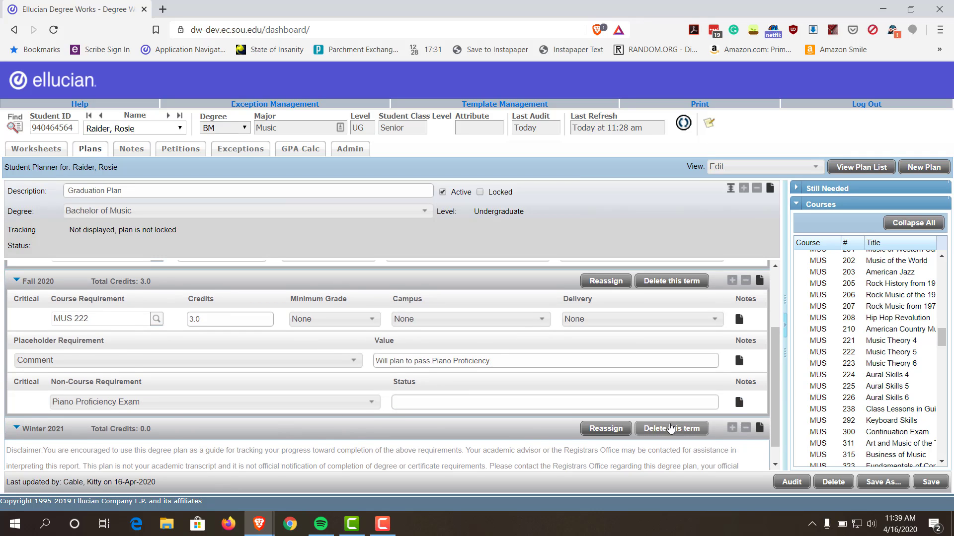
Place Aural Skills 4 (MUS 224, 1.0 credit) into Winter 2021 and save
{"action": "left_click", "coordinate": [840, 376]}
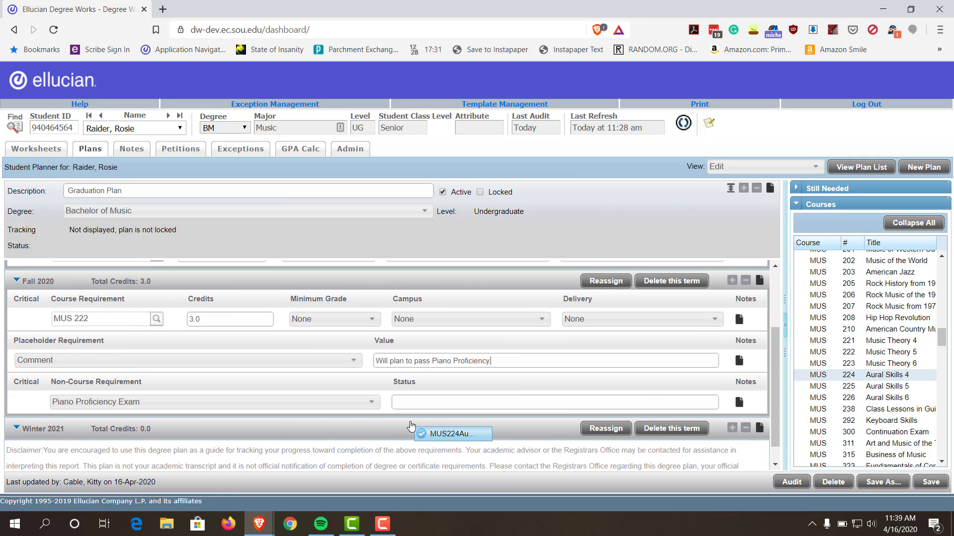
{"action": "left_click_drag", "start_coordinate": [529, 427], "coordinate": [411, 427]}
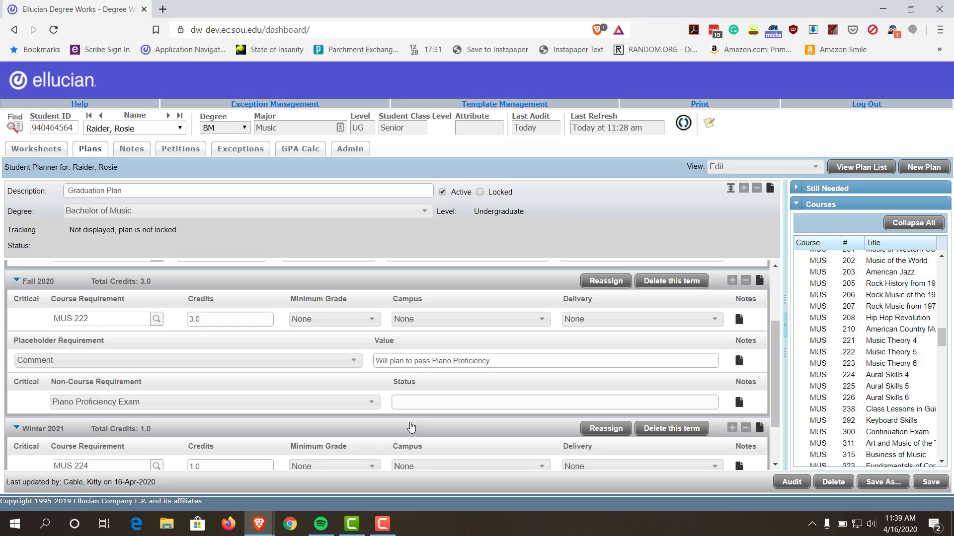
{"action": "scroll", "coordinate": [434, 319], "scroll_direction": "up", "scroll_amount": 3}
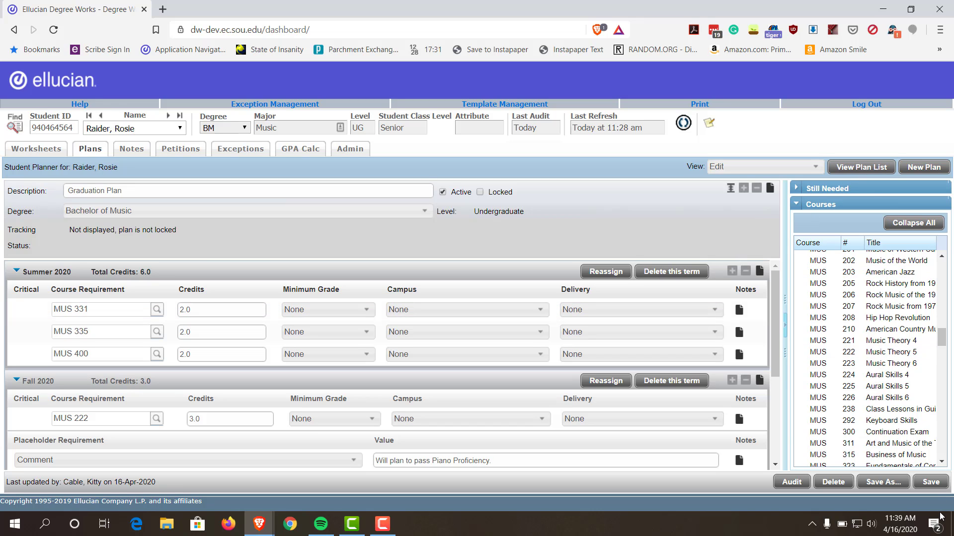
{"action": "left_click", "coordinate": [932, 483]}
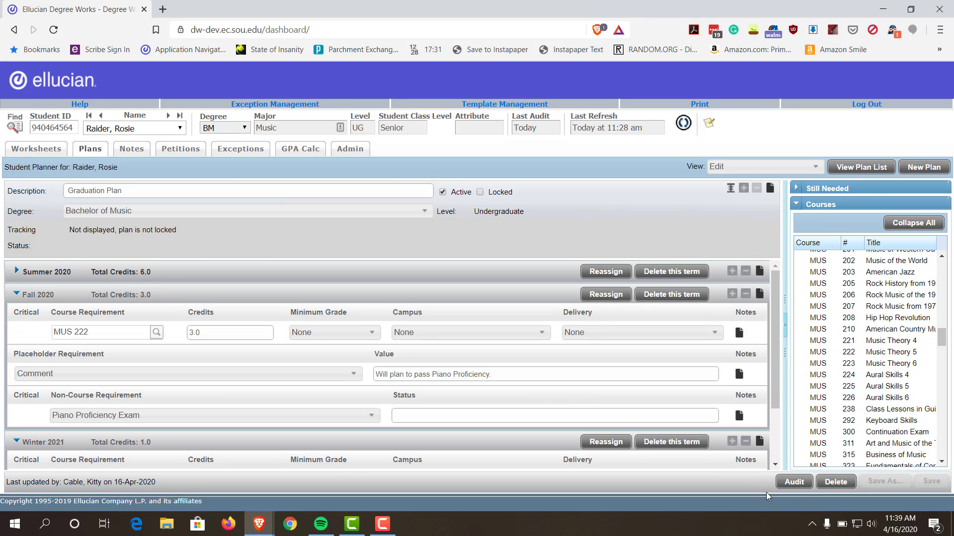
{"action": "right_click", "coordinate": [799, 483]}
{"action": "left_click", "coordinate": [794, 484]}
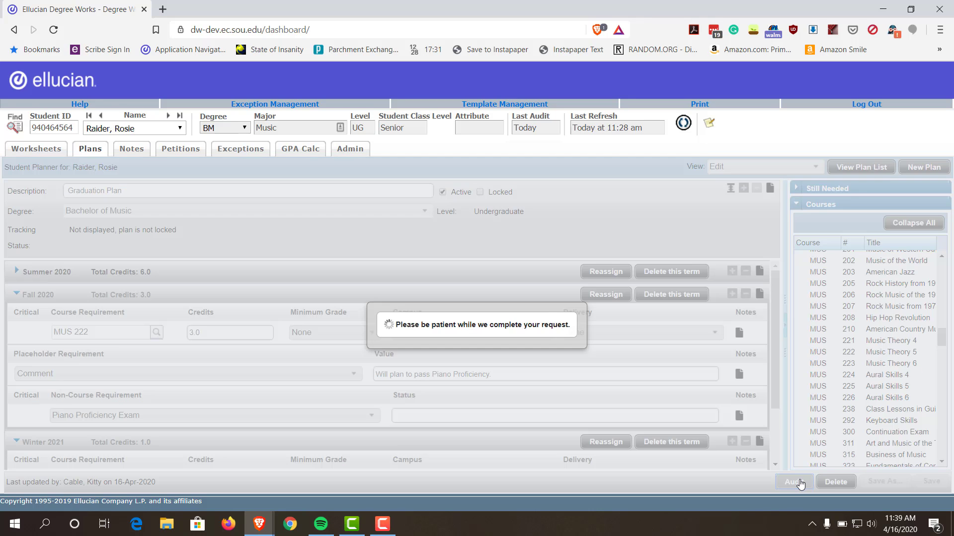
{"action": "scroll", "coordinate": [441, 366], "scroll_direction": "down", "scroll_amount": 2}
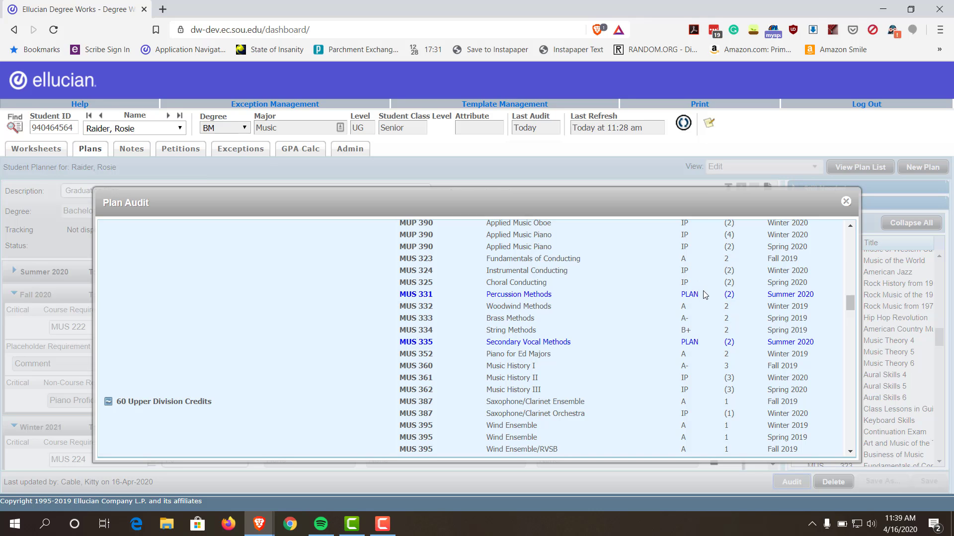
{"action": "scroll", "coordinate": [703, 295], "scroll_direction": "down", "scroll_amount": 3}
{"action": "scroll", "coordinate": [702, 295], "scroll_direction": "down", "scroll_amount": 1}
{"action": "scroll", "coordinate": [702, 295], "scroll_direction": "down", "scroll_amount": 3}
{"action": "scroll", "coordinate": [703, 295], "scroll_direction": "down", "scroll_amount": 2}
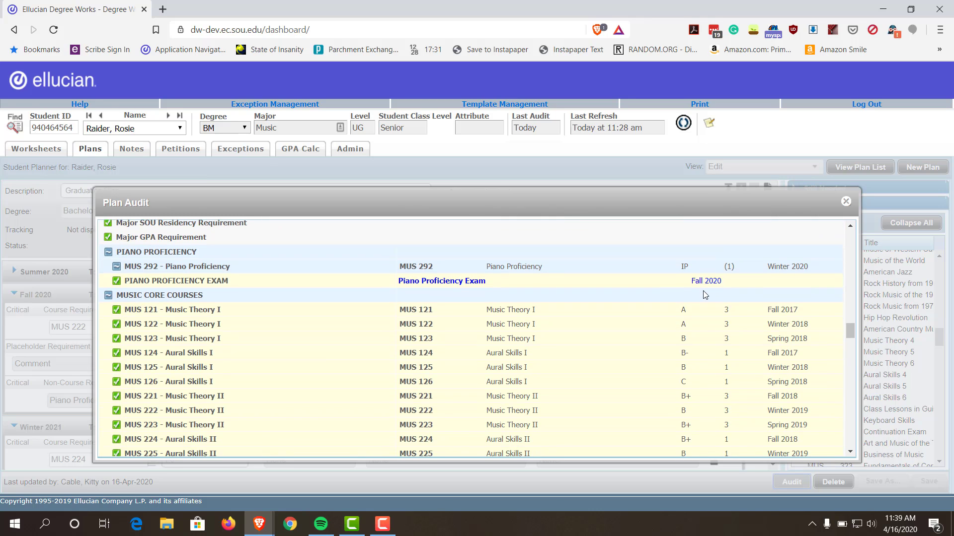
{"action": "scroll", "coordinate": [703, 295], "scroll_direction": "down", "scroll_amount": 4}
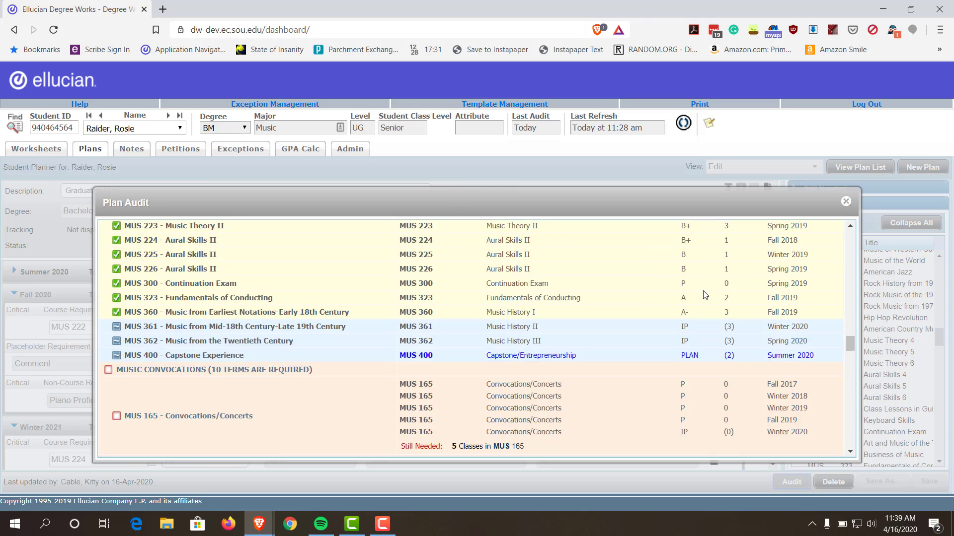
{"action": "scroll", "coordinate": [703, 295], "scroll_direction": "down", "scroll_amount": 1}
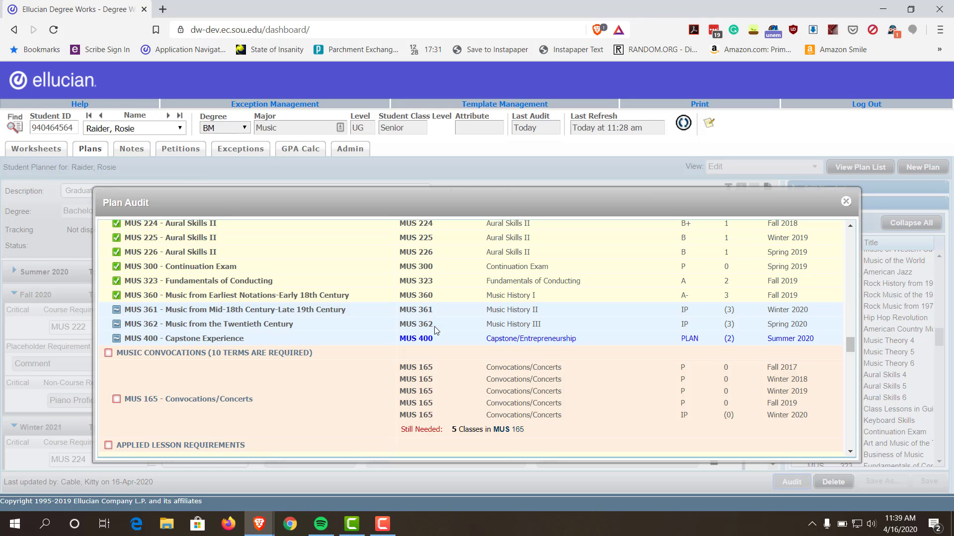
{"action": "scroll", "coordinate": [418, 326], "scroll_direction": "down", "scroll_amount": 3}
{"action": "scroll", "coordinate": [417, 326], "scroll_direction": "down", "scroll_amount": 2}
{"action": "scroll", "coordinate": [417, 326], "scroll_direction": "down", "scroll_amount": 4}
{"action": "scroll", "coordinate": [416, 326], "scroll_direction": "up", "scroll_amount": 3}
{"action": "scroll", "coordinate": [416, 326], "scroll_direction": "down", "scroll_amount": 6}
{"action": "scroll", "coordinate": [416, 327], "scroll_direction": "down", "scroll_amount": 4}
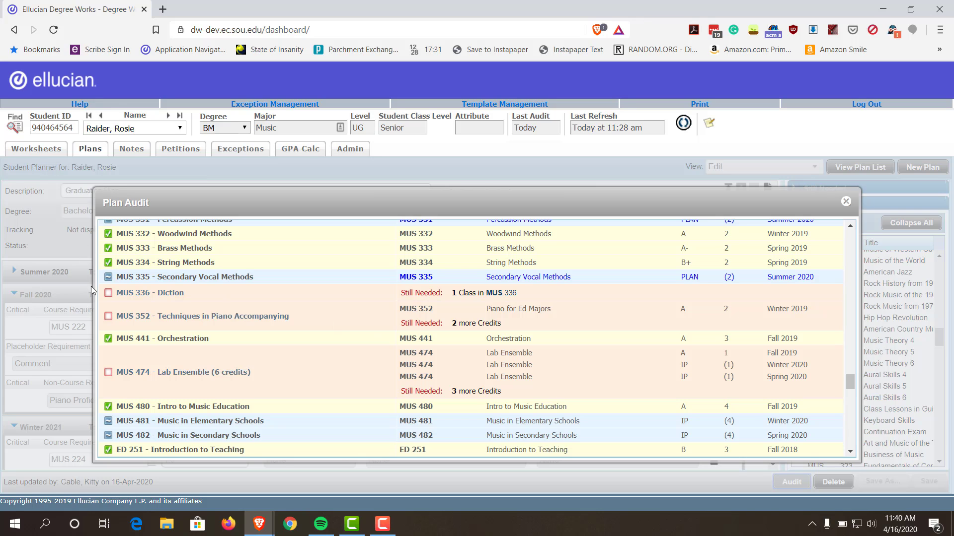
{"action": "scroll", "coordinate": [441, 288], "scroll_direction": "down", "scroll_amount": 5}
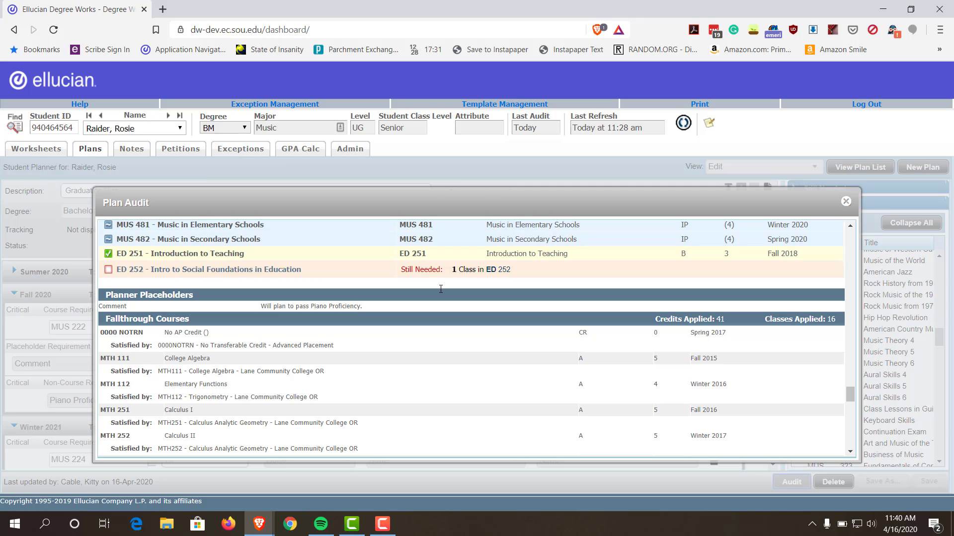
{"action": "left_click", "coordinate": [847, 202]}
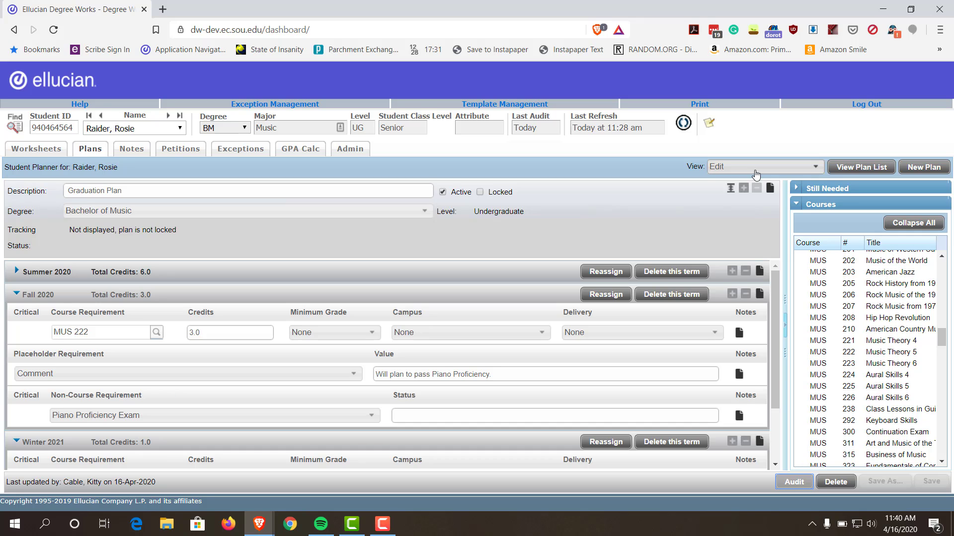
{"action": "left_click", "coordinate": [755, 174]}
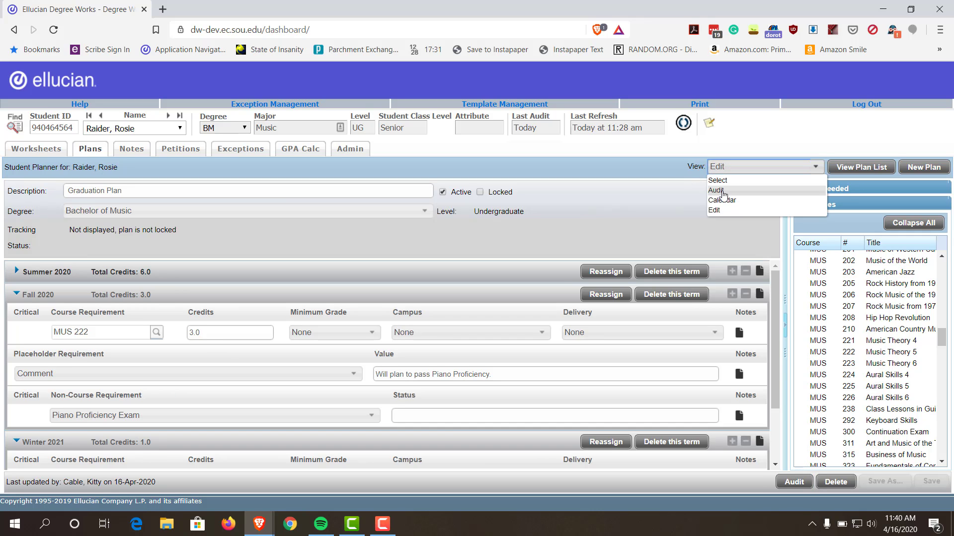
{"action": "left_click", "coordinate": [722, 194]}
{"action": "scroll", "coordinate": [581, 306], "scroll_direction": "down", "scroll_amount": 1}
{"action": "scroll", "coordinate": [581, 306], "scroll_direction": "down", "scroll_amount": 2}
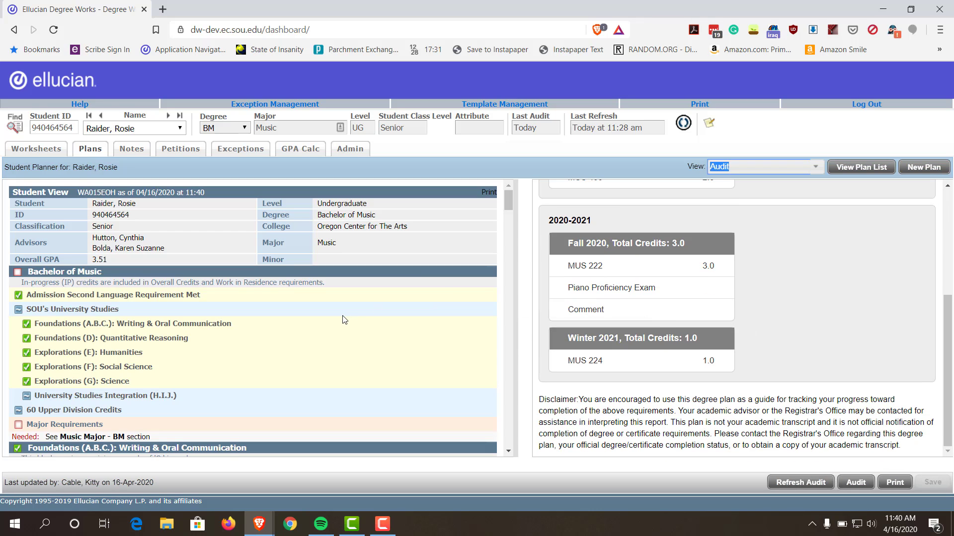
{"action": "scroll", "coordinate": [342, 319], "scroll_direction": "down", "scroll_amount": 3}
{"action": "scroll", "coordinate": [341, 319], "scroll_direction": "down", "scroll_amount": 3}
{"action": "scroll", "coordinate": [342, 319], "scroll_direction": "down", "scroll_amount": 2}
{"action": "scroll", "coordinate": [342, 319], "scroll_direction": "down", "scroll_amount": 3}
{"action": "scroll", "coordinate": [342, 318], "scroll_direction": "down", "scroll_amount": 3}
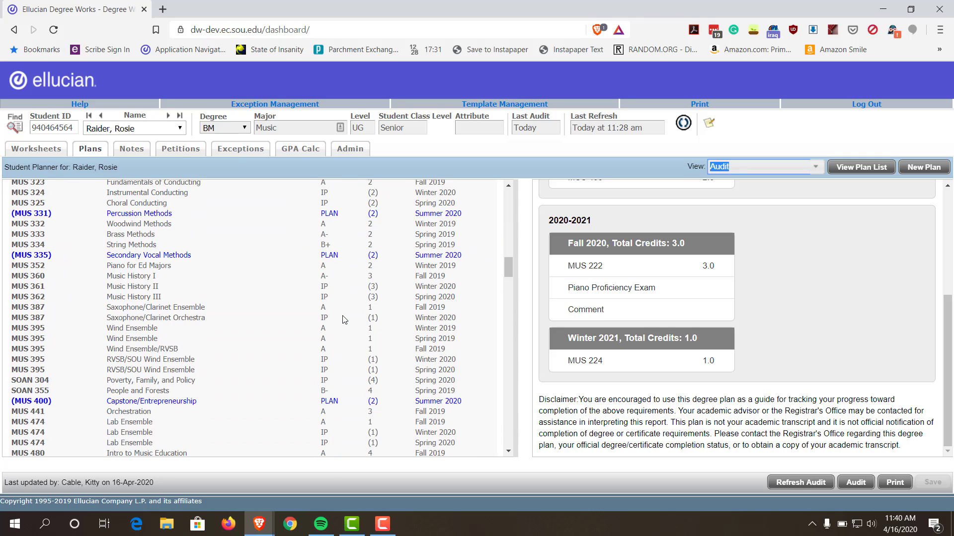
{"action": "left_click", "coordinate": [824, 172]}
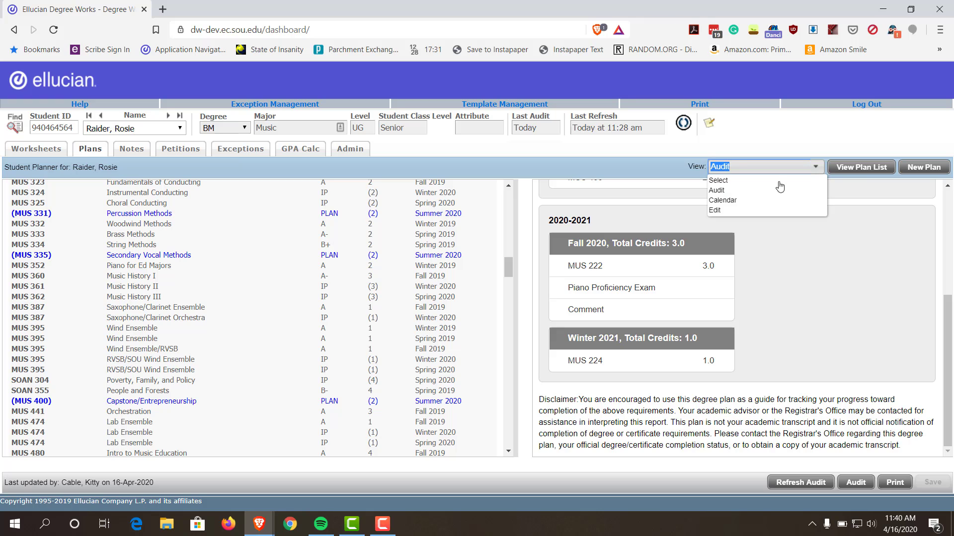
{"action": "left_click", "coordinate": [727, 213]}
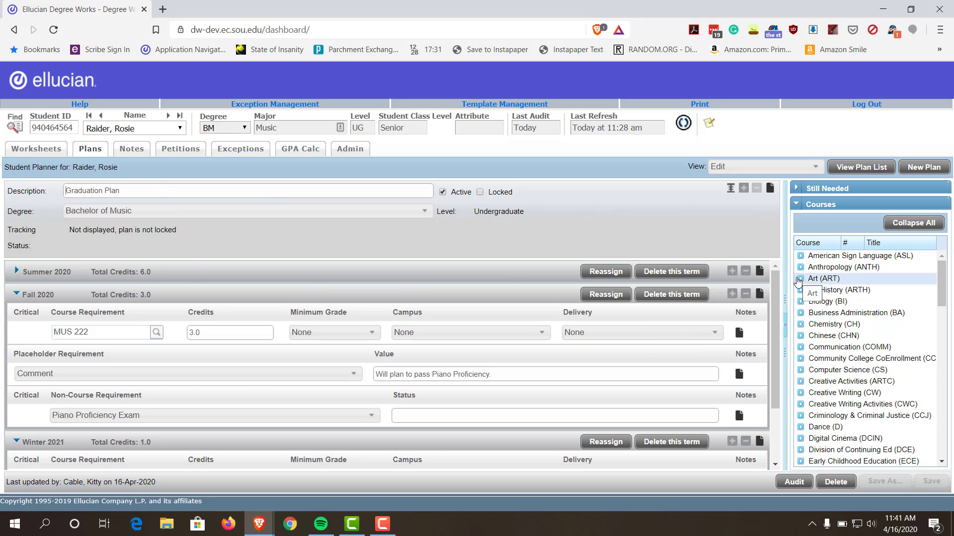
Add ART 101 to Fall 2020 and Save As 'Graduation Plan v. 2.0'
{"action": "left_click", "coordinate": [811, 281]}
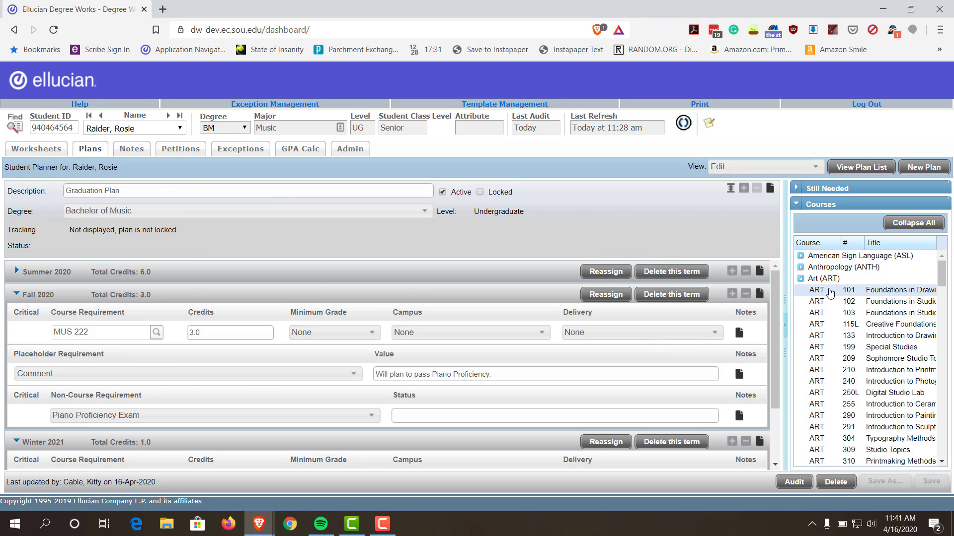
{"action": "mouse_move", "coordinate": [829, 291]}
{"action": "left_mouse_down"}
{"action": "mouse_move", "coordinate": [190, 310]}
{"action": "mouse_move", "coordinate": [190, 298]}
{"action": "left_mouse_up"}
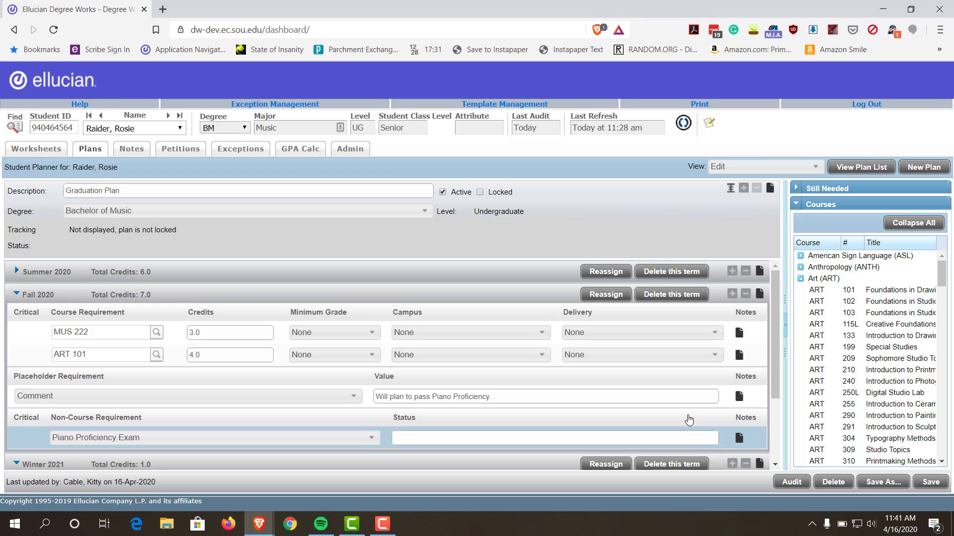
{"action": "left_click", "coordinate": [249, 192]}
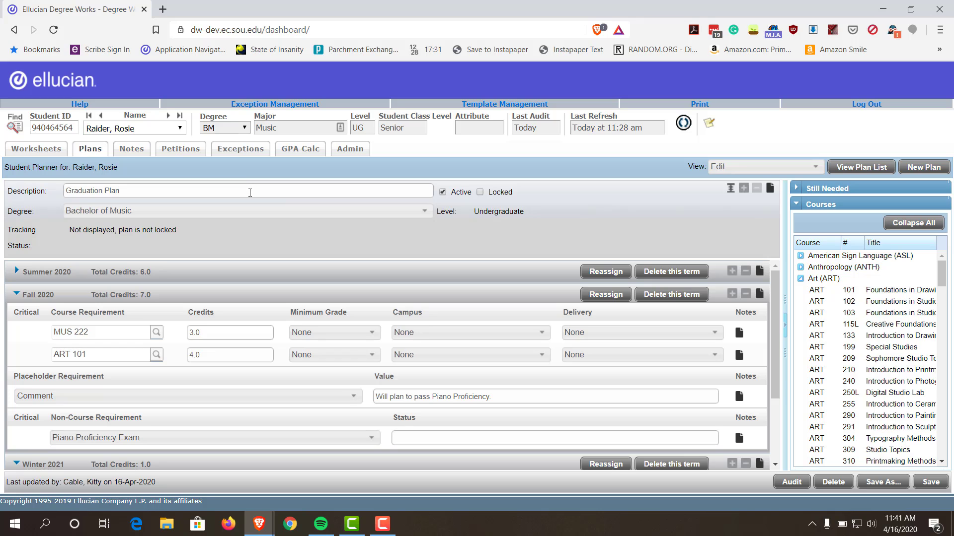
{"action": "type", "text": "v. 2.0"}
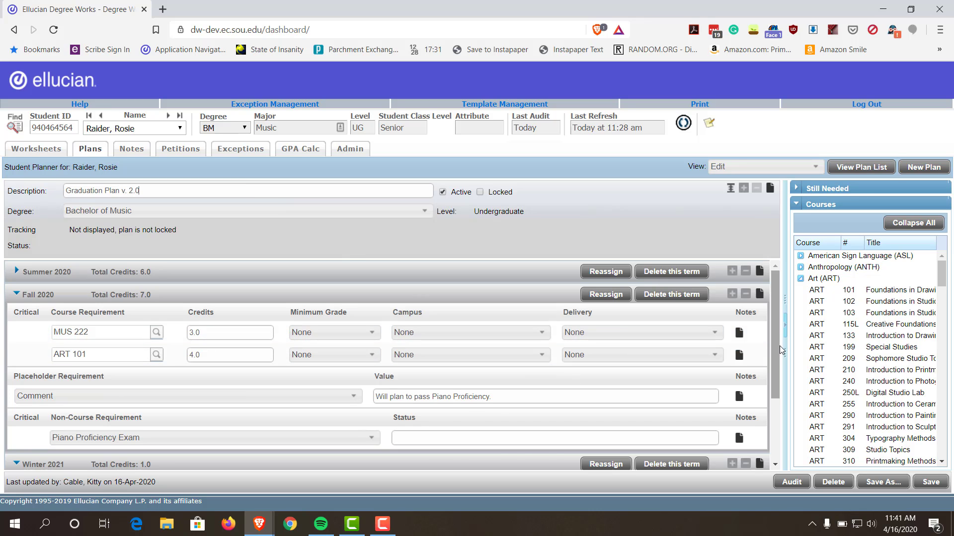
{"action": "left_click", "coordinate": [874, 488]}
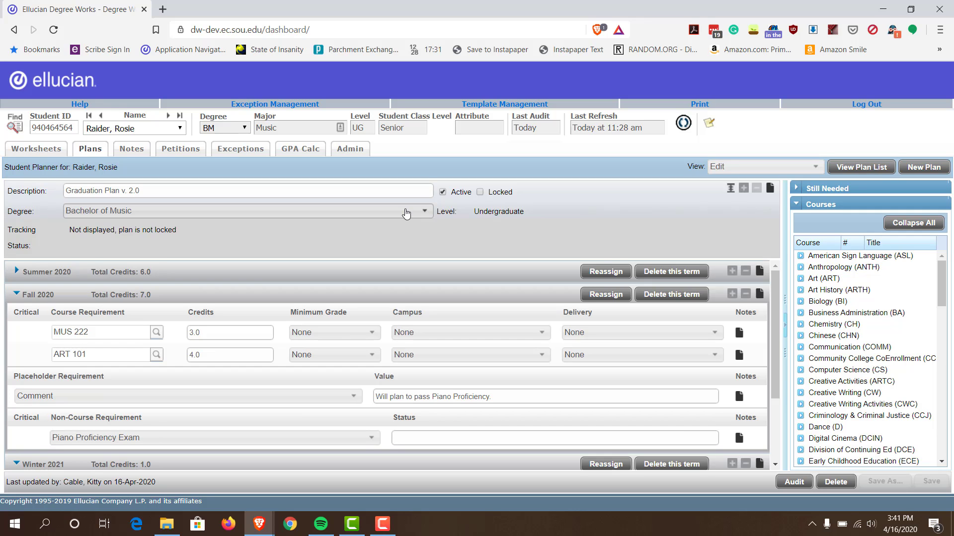
Check the Degree dropdown for Graduation Plan v. 2.0, which offers only Bachelor of Music
{"action": "left_click", "coordinate": [406, 213]}
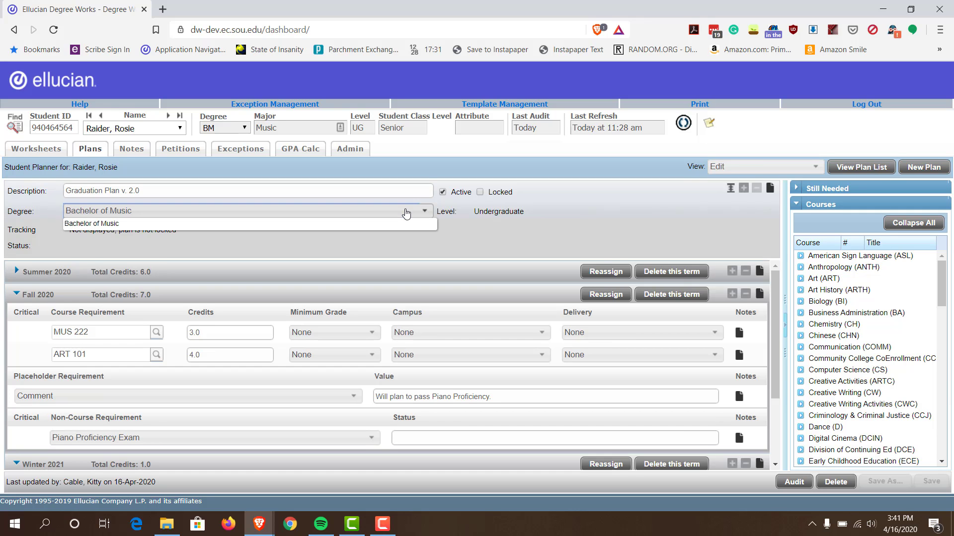